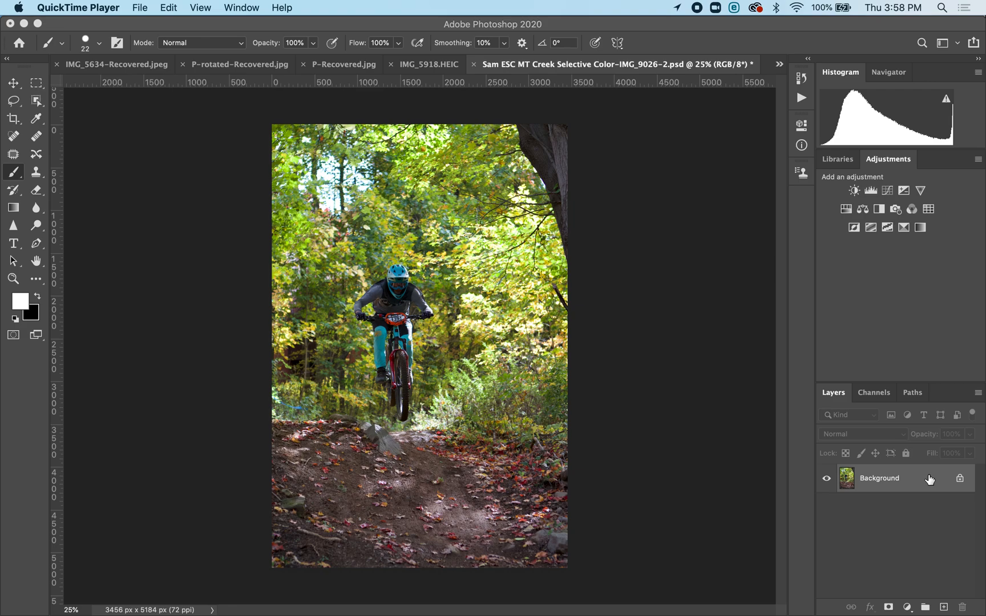
# Duplicate the Background layer and add a Hue/Saturation adjustment layer above the copy
pyautogui.moveTo(929, 479); pyautogui.dragTo(943, 606)
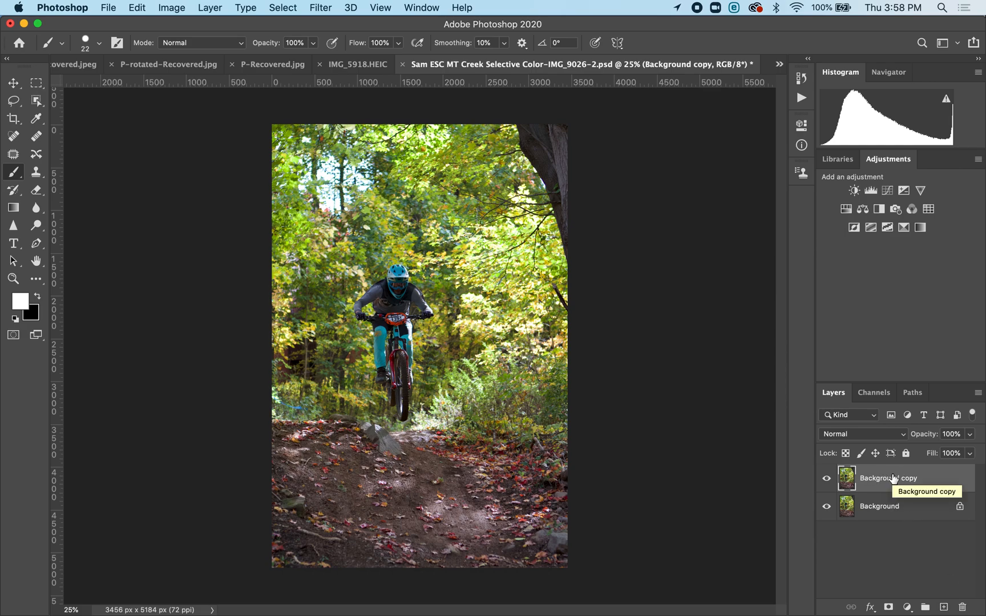
pyautogui.scroll(3, 419, 344)
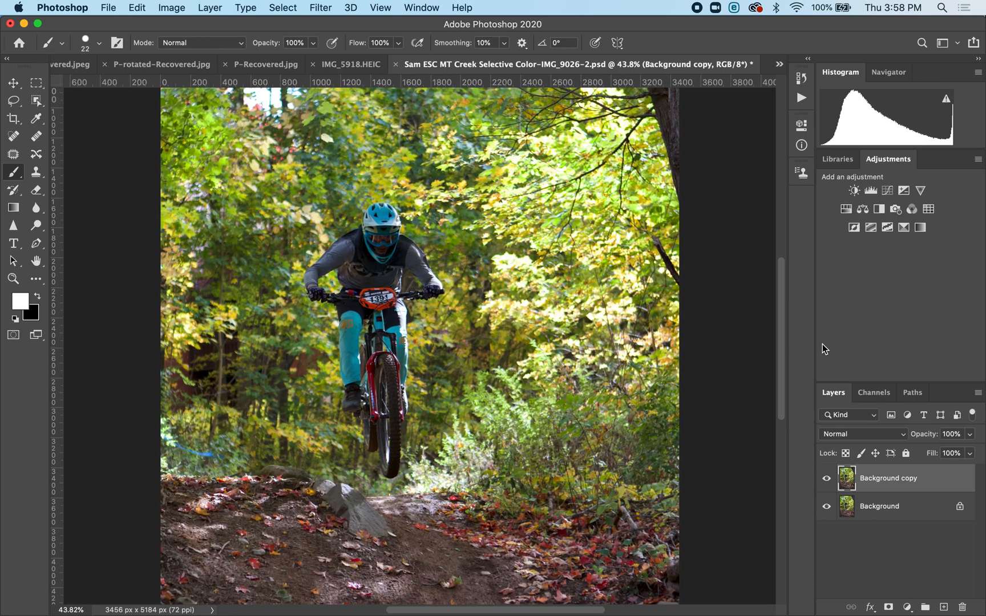
pyautogui.scroll(5, 559, 281)
pyautogui.scroll(-6, 559, 281)
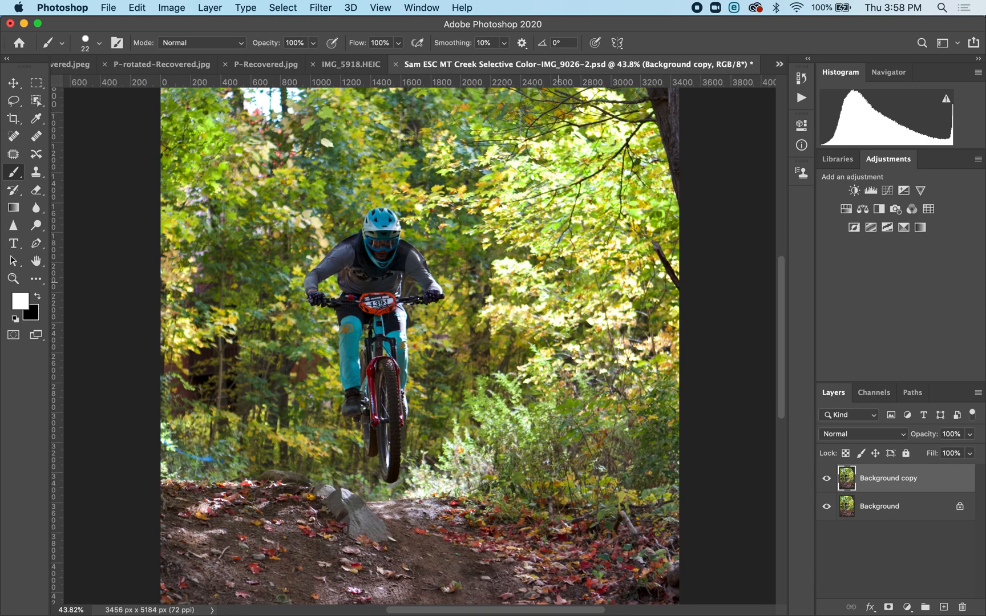
pyautogui.scroll(2, 559, 282)
pyautogui.scroll(-5, 559, 281)
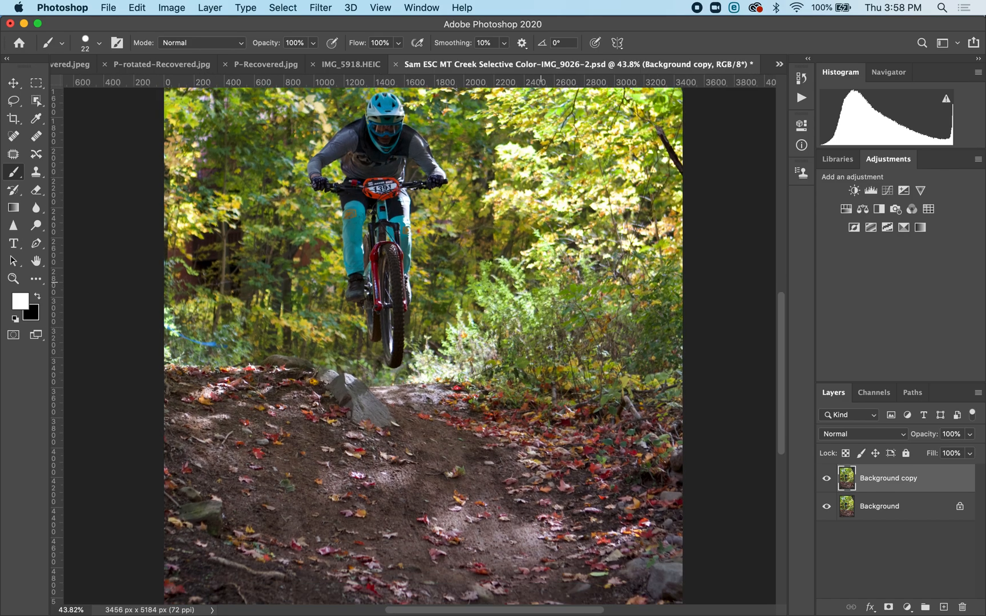
pyautogui.scroll(6, 502, 455)
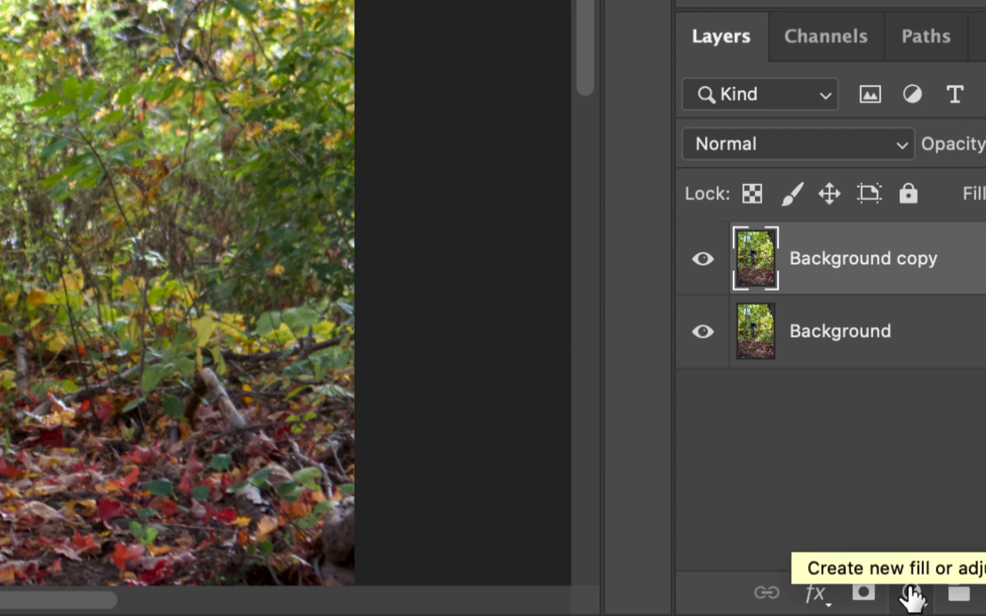
pyautogui.click(911, 593)
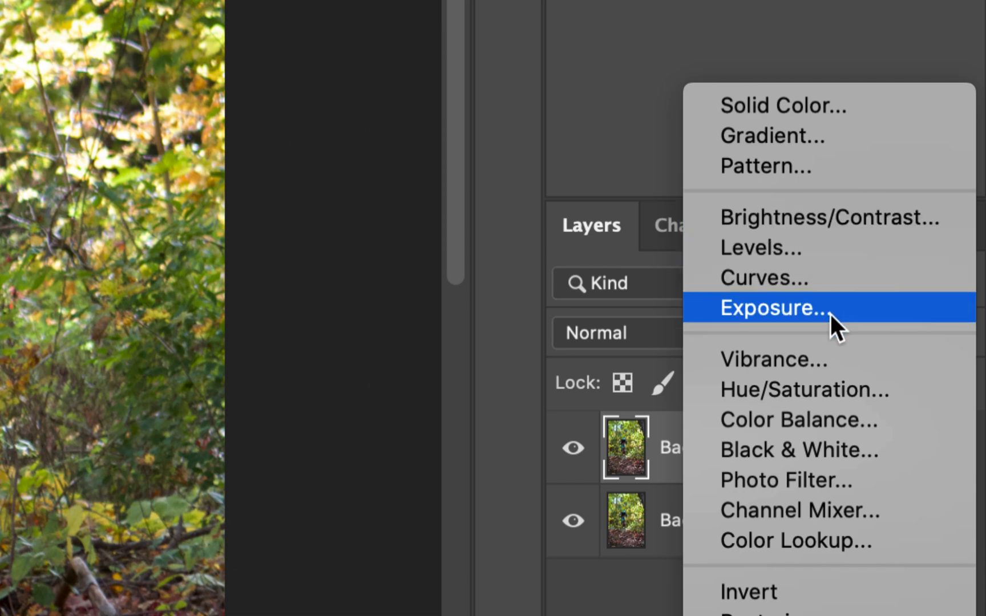
pyautogui.click(816, 392)
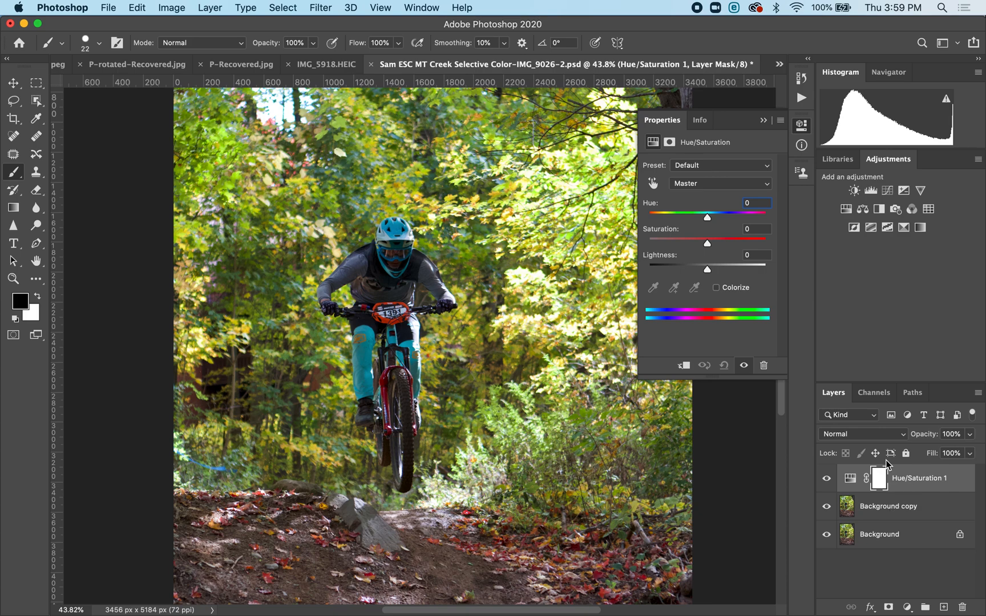
# Set the saturation of the Hue/Saturation adjustment layer to -100, targeting the adjustment rather than its mask
pyautogui.click(851, 480)
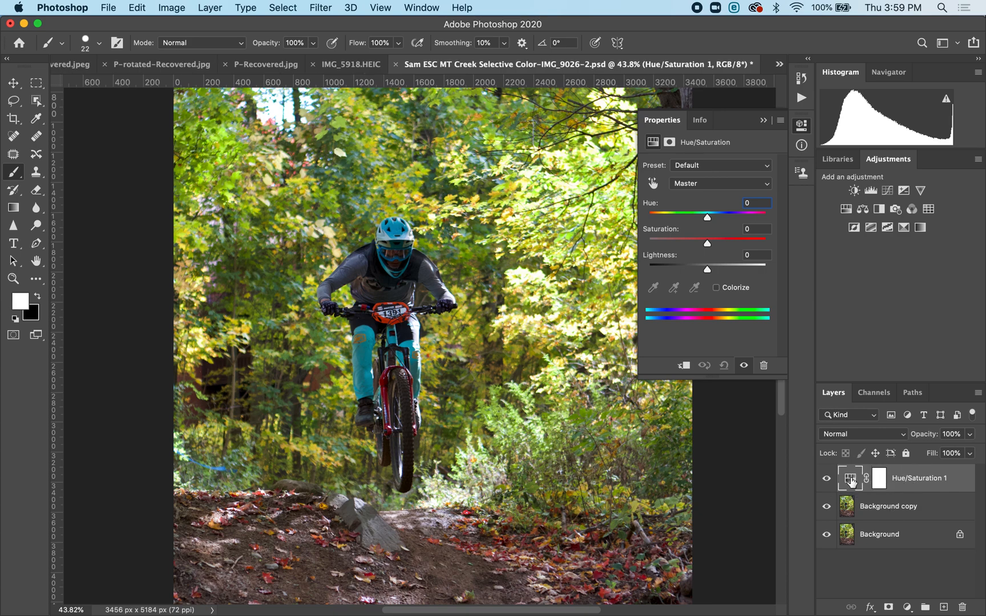
pyautogui.click(879, 479)
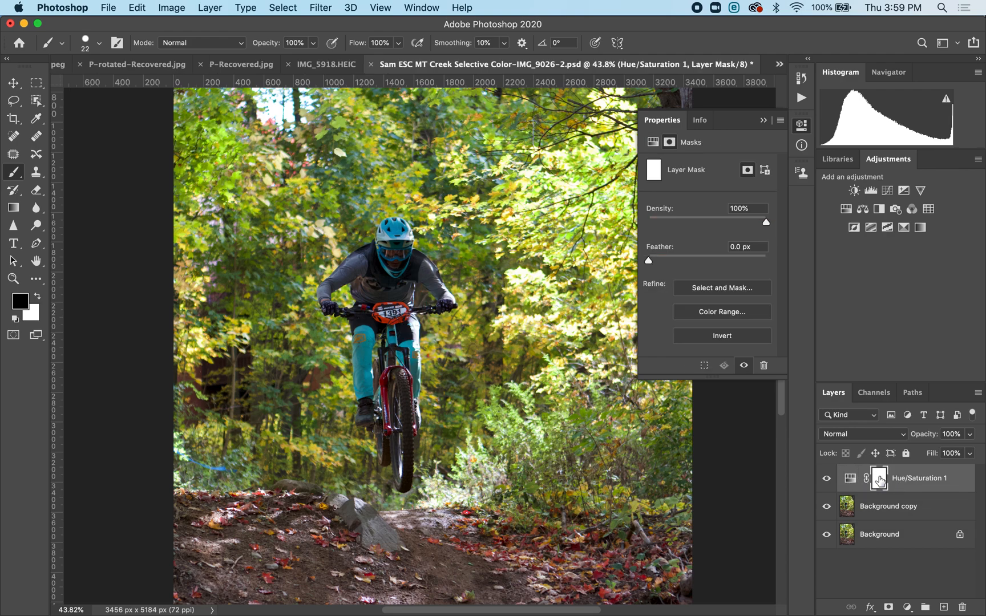
pyautogui.click(850, 481)
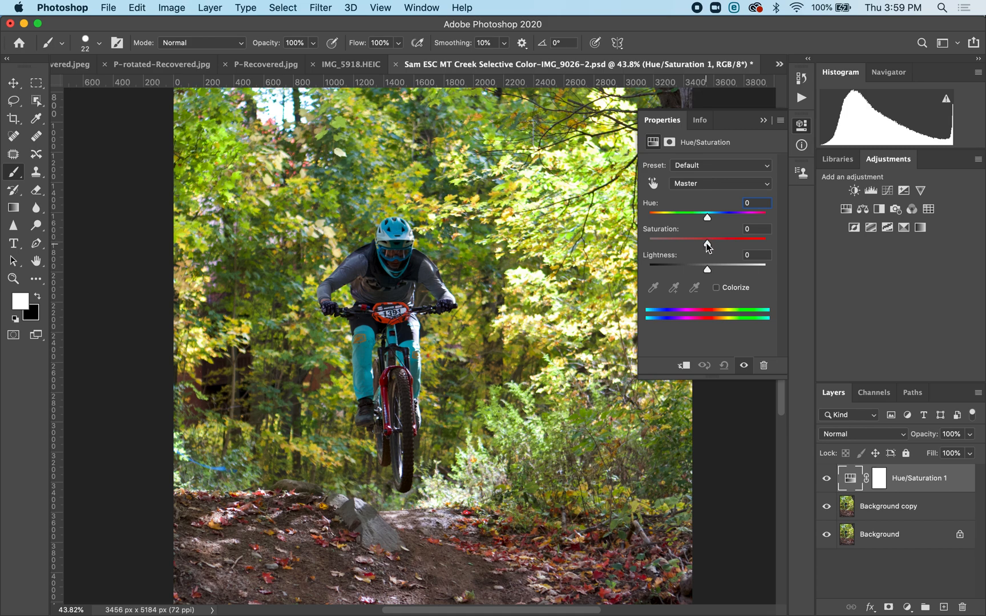
pyautogui.moveTo(707, 244); pyautogui.dragTo(648, 245)
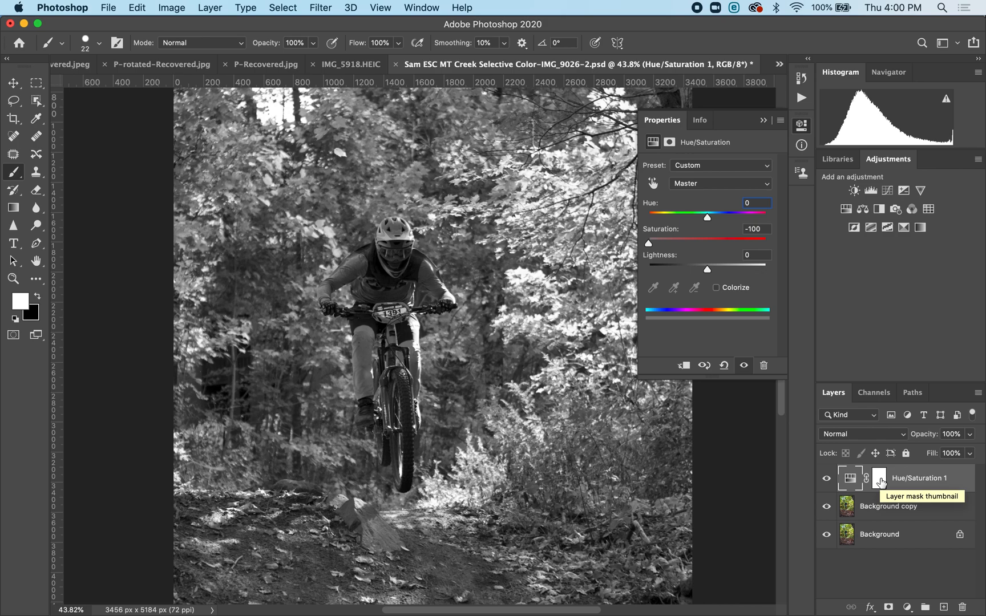
# Target the Hue/Saturation layer mask and set the Brush size to 108 px
pyautogui.click(879, 481)
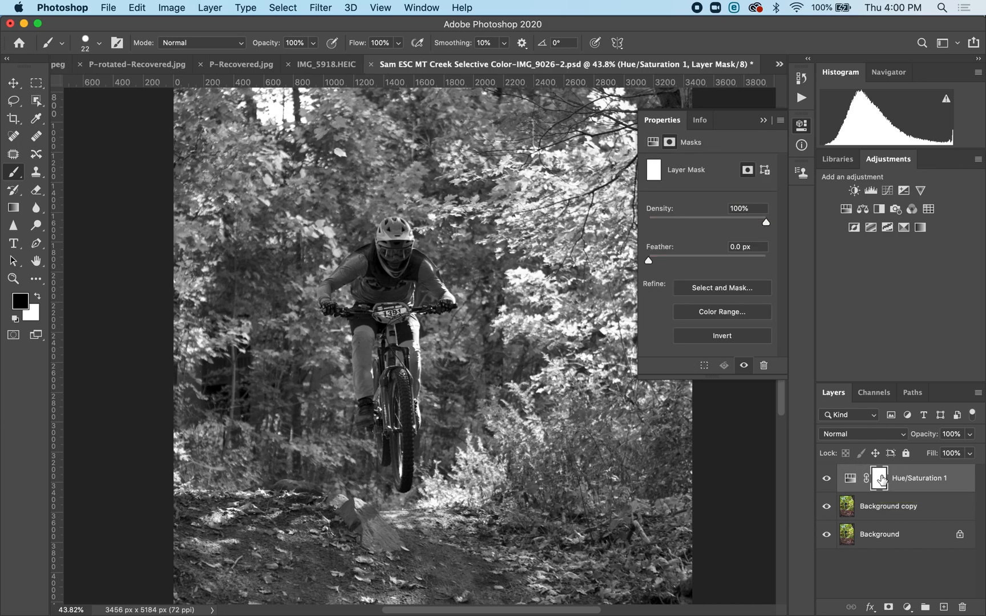
pyautogui.click(16, 174)
pyautogui.click(99, 44)
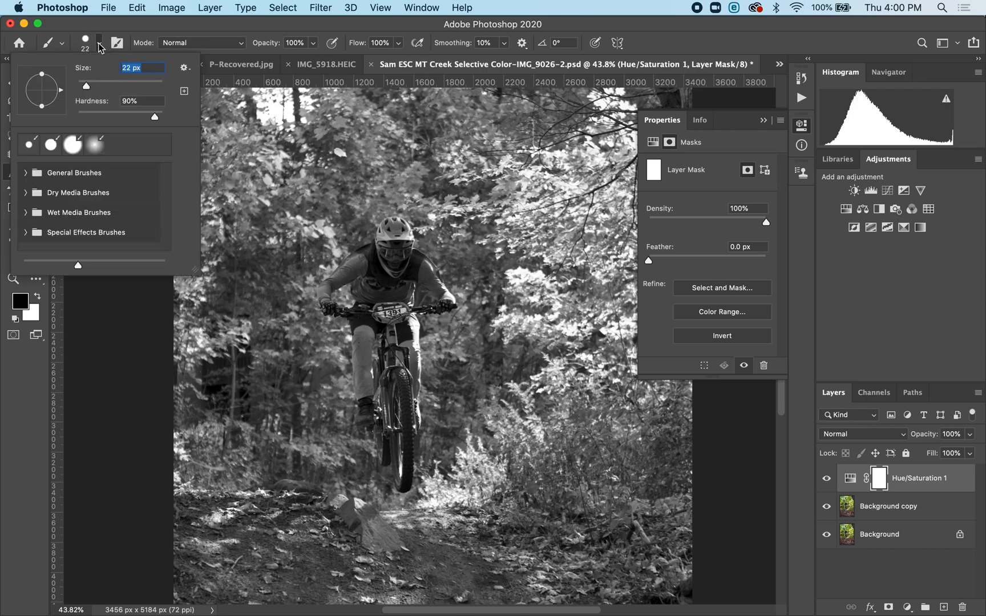
pyautogui.moveTo(86, 86); pyautogui.dragTo(123, 86)
# Paint black on the mask over the rider's helmet front, face and the shoulder and upper sleeve on the image's left to restore their color
pyautogui.scroll(6, 391, 314)
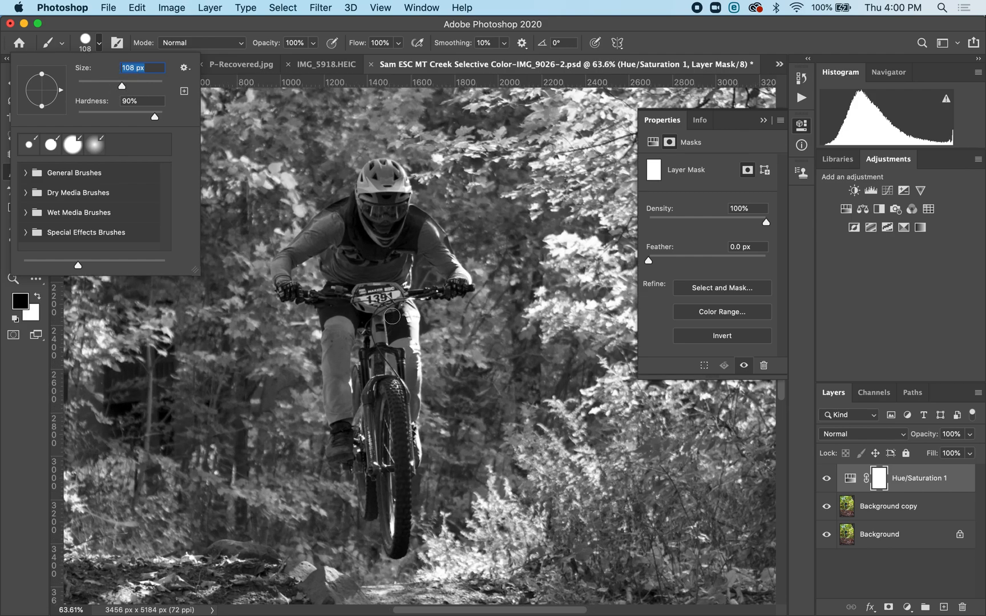
pyautogui.scroll(5, 386, 307)
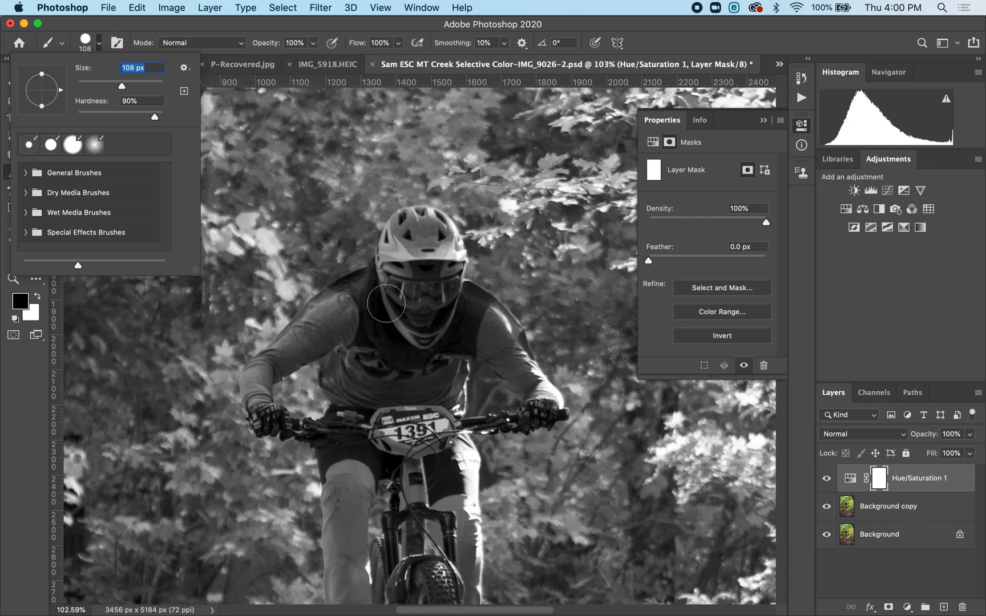
pyautogui.moveTo(422, 246)
pyautogui.mouseDown()
pyautogui.moveTo(431, 239)
pyautogui.moveTo(422, 226)
pyautogui.moveTo(413, 329)
pyautogui.moveTo(440, 311)
pyautogui.moveTo(416, 302)
pyautogui.moveTo(331, 319)
pyautogui.moveTo(352, 308)
pyautogui.moveTo(339, 311)
pyautogui.mouseUp()
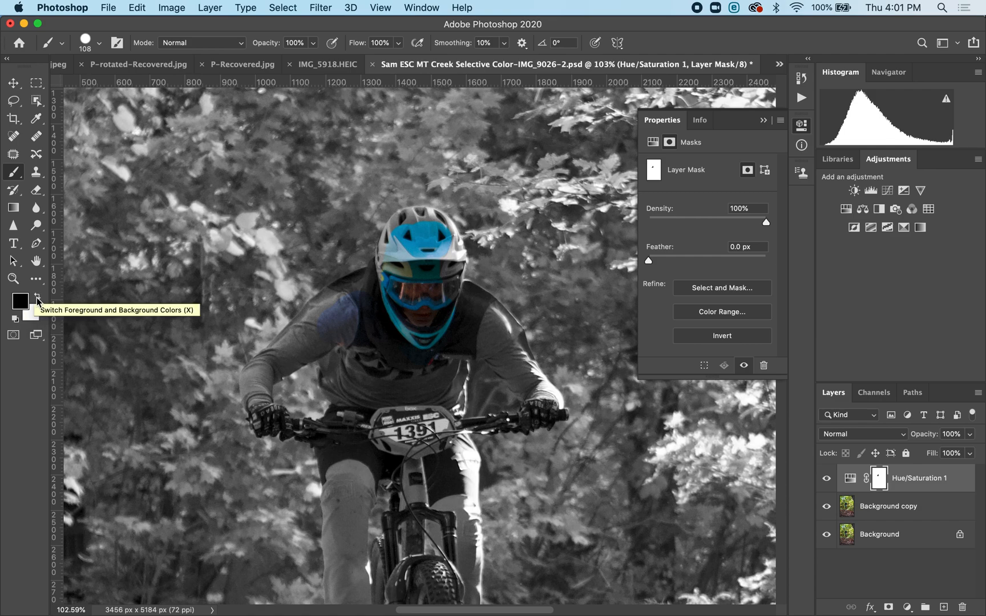
pyautogui.moveTo(344, 308)
pyautogui.mouseDown()
pyautogui.moveTo(319, 325)
pyautogui.moveTo(360, 292)
pyautogui.moveTo(282, 354)
pyautogui.moveTo(358, 308)
pyautogui.moveTo(326, 331)
pyautogui.moveTo(288, 299)
pyautogui.moveTo(283, 339)
pyautogui.mouseUp()
pyautogui.scroll(6, 284, 339)
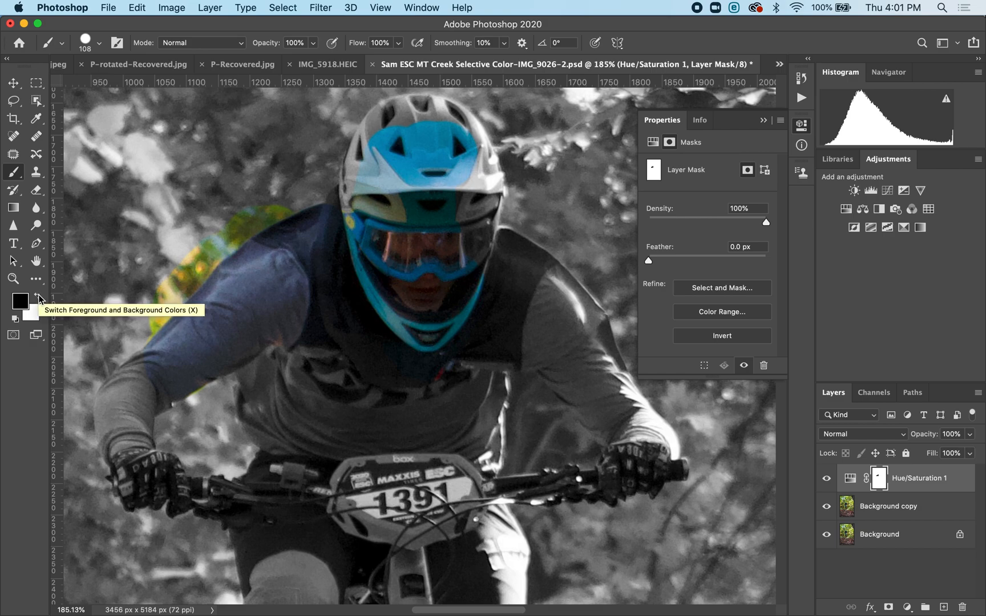
# Paint white with a 75 px brush at 95% hardness over the colored background spill beside the shoulder and sleeve
pyautogui.click(38, 297)
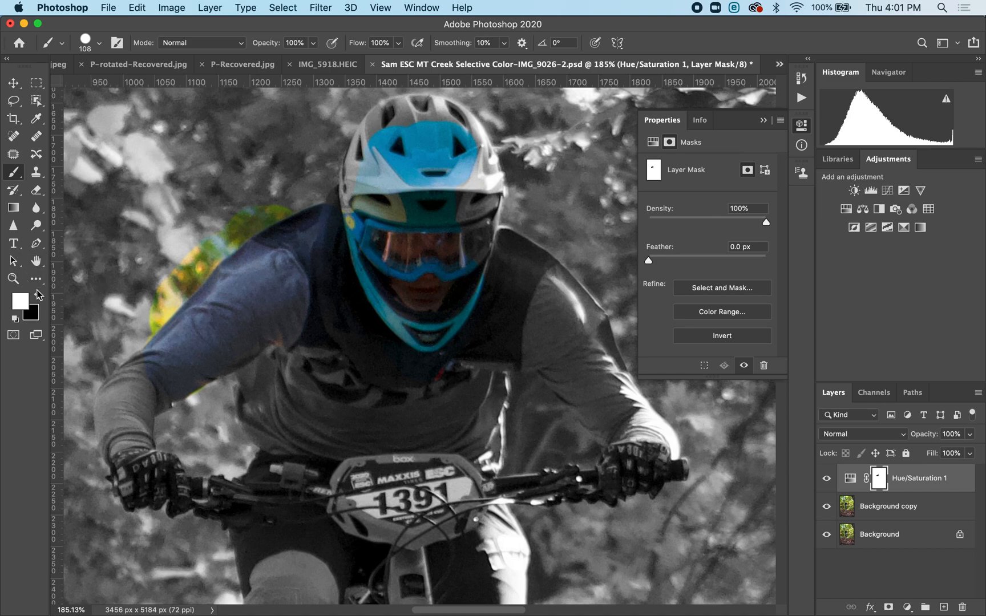
pyautogui.click(99, 43)
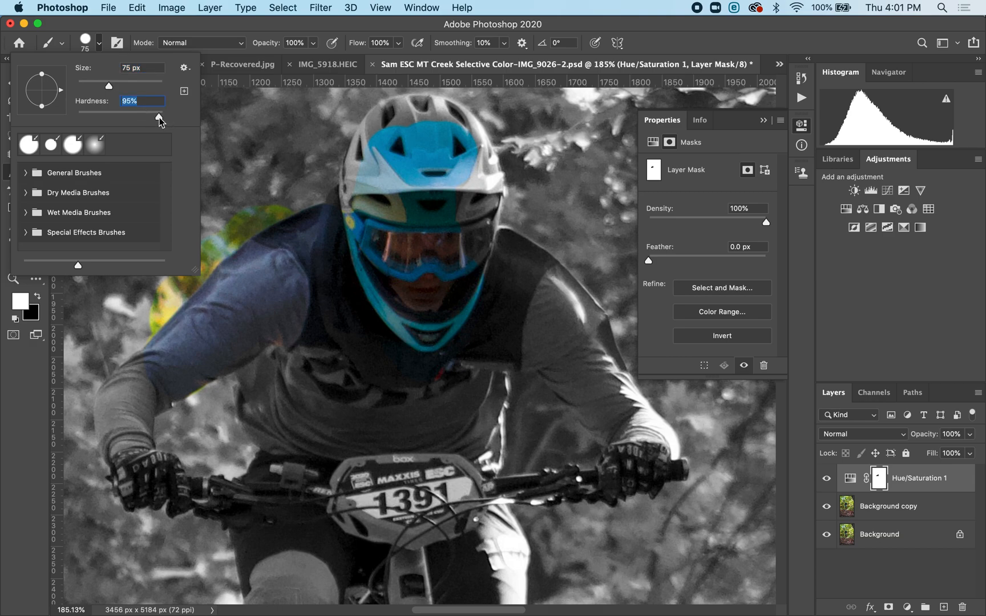
pyautogui.moveTo(259, 198)
pyautogui.mouseDown()
pyautogui.moveTo(271, 187)
pyautogui.moveTo(241, 208)
pyautogui.moveTo(279, 193)
pyautogui.moveTo(202, 220)
pyautogui.moveTo(140, 311)
pyautogui.moveTo(145, 293)
pyautogui.moveTo(182, 269)
pyautogui.moveTo(205, 217)
pyautogui.moveTo(259, 220)
pyautogui.moveTo(282, 176)
pyautogui.mouseUp()
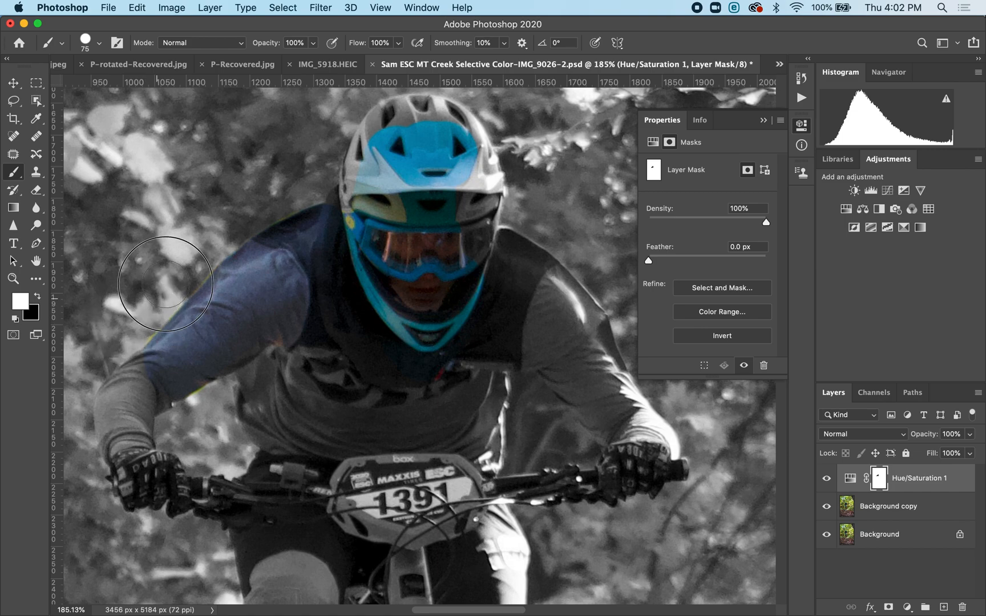
# Paint black on the mask over the jersey front, number plate, knee pad, remaining helmet, and the forearm and glove on the image's left
pyautogui.scroll(-5, 301, 259)
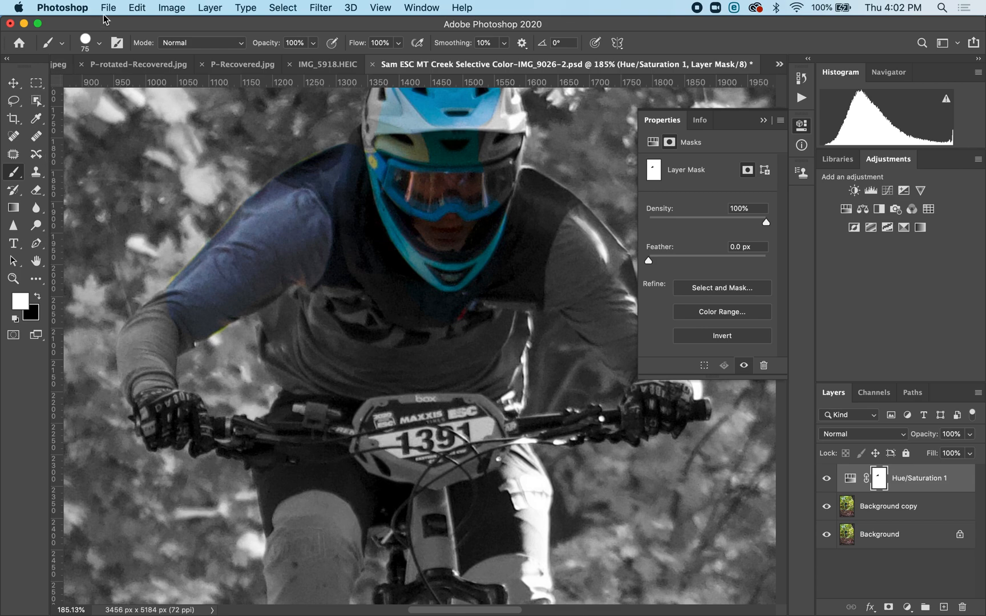
pyautogui.click(102, 41)
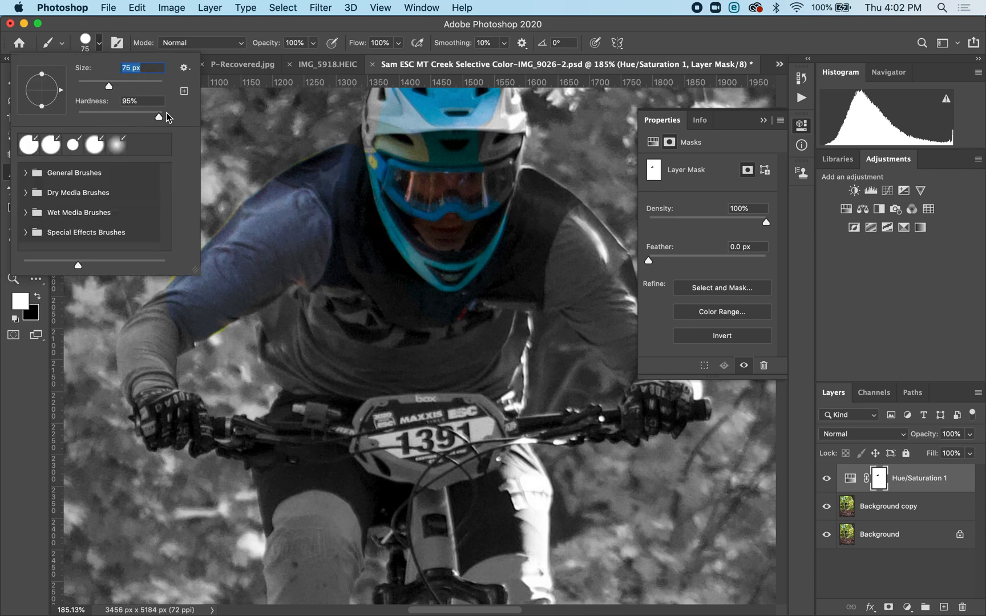
pyautogui.click(100, 46)
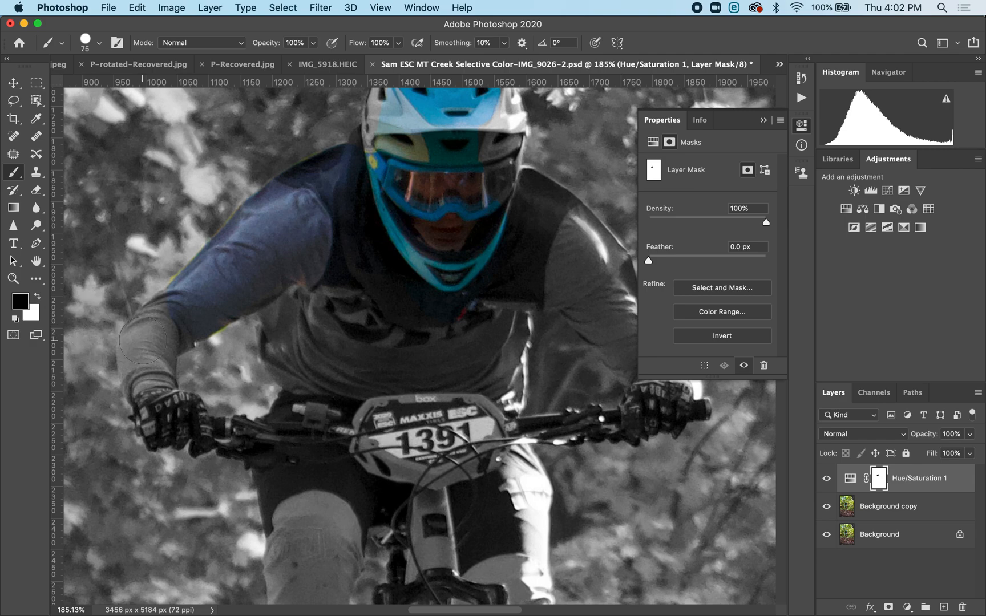
pyautogui.moveTo(319, 417)
pyautogui.mouseDown()
pyautogui.moveTo(330, 411)
pyautogui.moveTo(346, 326)
pyautogui.moveTo(374, 374)
pyautogui.moveTo(423, 391)
pyautogui.moveTo(429, 375)
pyautogui.moveTo(326, 286)
pyautogui.moveTo(285, 358)
pyautogui.moveTo(286, 282)
pyautogui.moveTo(352, 414)
pyautogui.moveTo(308, 525)
pyautogui.moveTo(285, 548)
pyautogui.moveTo(277, 530)
pyautogui.moveTo(293, 575)
pyautogui.moveTo(296, 548)
pyautogui.moveTo(352, 479)
pyautogui.moveTo(429, 465)
pyautogui.moveTo(449, 481)
pyautogui.moveTo(471, 396)
pyautogui.moveTo(492, 432)
pyautogui.moveTo(394, 473)
pyautogui.moveTo(428, 475)
pyautogui.mouseUp()
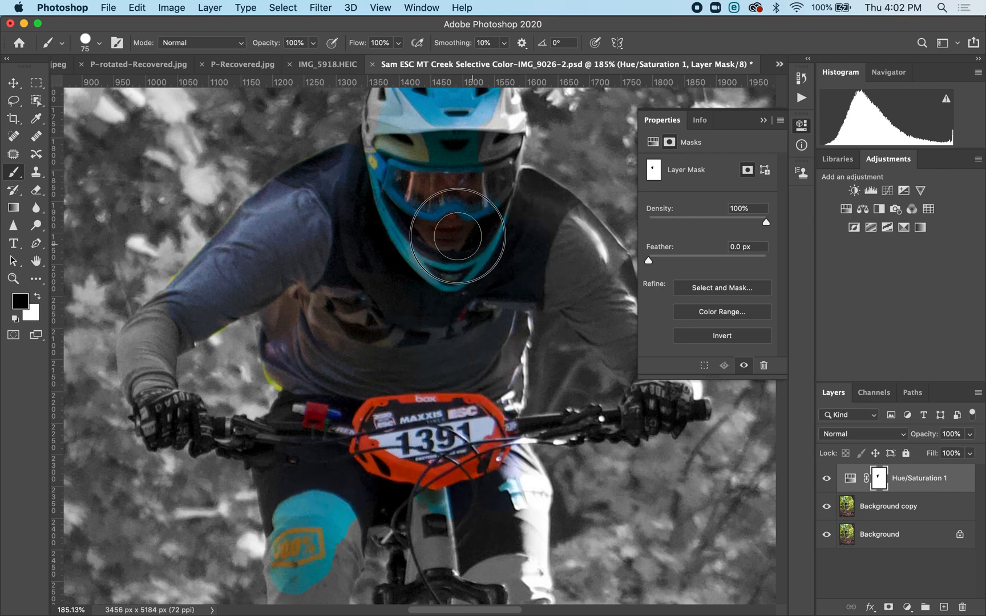
pyautogui.scroll(3, 490, 196)
pyautogui.moveTo(405, 174)
pyautogui.mouseDown()
pyautogui.moveTo(422, 136)
pyautogui.moveTo(453, 134)
pyautogui.moveTo(481, 155)
pyautogui.moveTo(498, 195)
pyautogui.moveTo(499, 252)
pyautogui.moveTo(491, 183)
pyautogui.moveTo(460, 143)
pyautogui.moveTo(412, 142)
pyautogui.moveTo(392, 176)
pyautogui.moveTo(389, 258)
pyautogui.mouseUp()
pyautogui.moveTo(164, 414)
pyautogui.mouseDown()
pyautogui.moveTo(145, 450)
pyautogui.moveTo(162, 482)
pyautogui.moveTo(134, 416)
pyautogui.mouseUp()
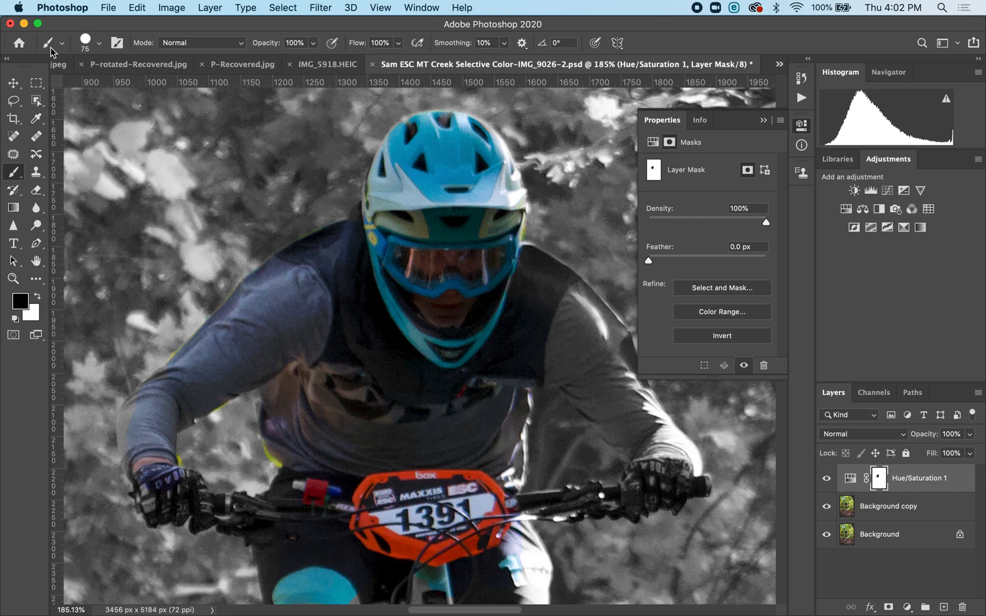
# Reduce the brush to 43 px and paint black over the sleeve and glove on the image's right and the nearby jersey edge
pyautogui.click(100, 45)
pyautogui.moveTo(102, 86); pyautogui.dragTo(98, 89)
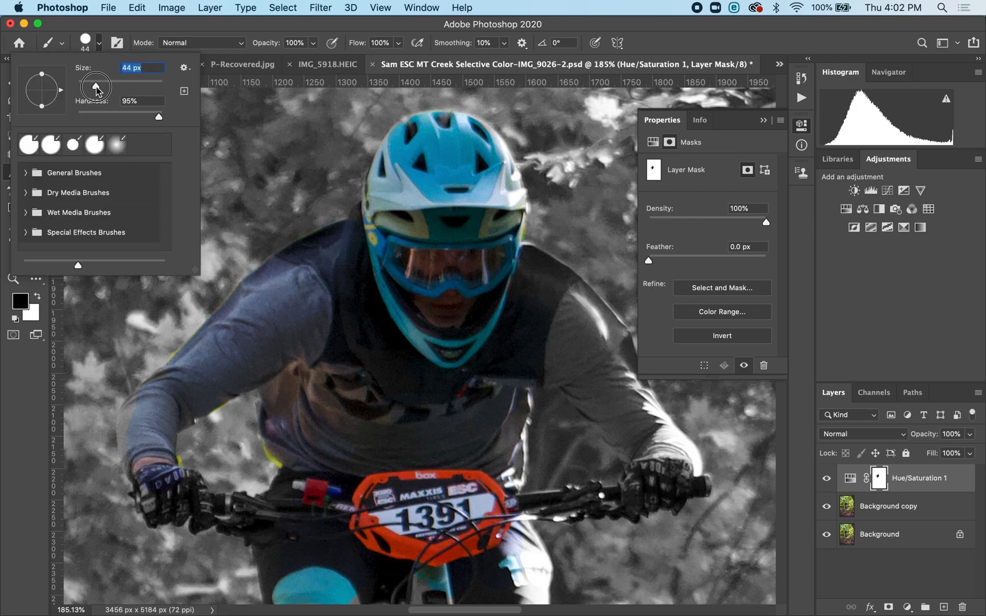
pyautogui.click(629, 419)
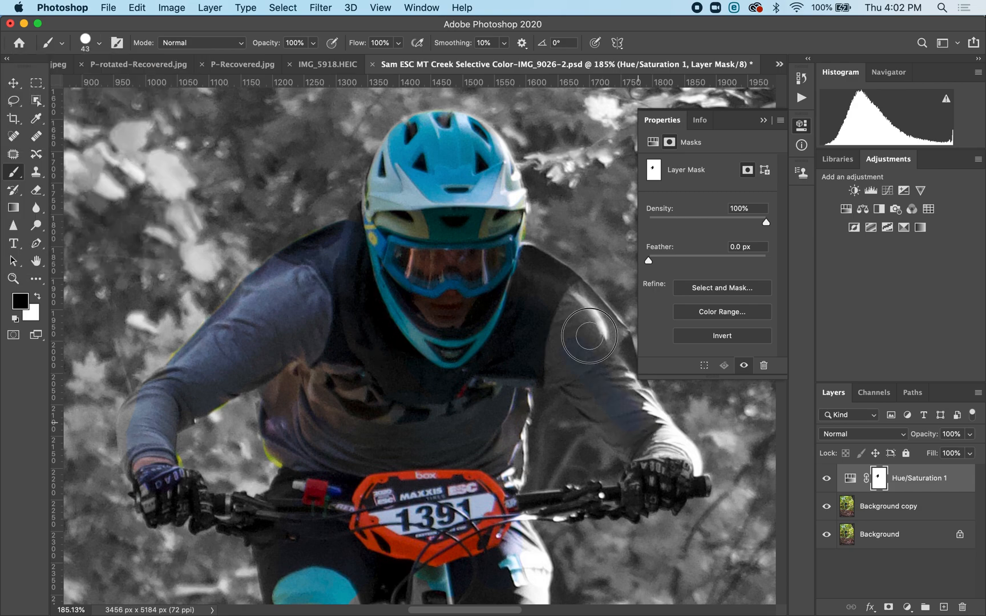
pyautogui.moveTo(586, 308)
pyautogui.mouseDown()
pyautogui.moveTo(551, 317)
pyautogui.moveTo(570, 375)
pyautogui.moveTo(543, 346)
pyautogui.moveTo(591, 397)
pyautogui.moveTo(562, 369)
pyautogui.moveTo(530, 377)
pyautogui.moveTo(505, 451)
pyautogui.moveTo(508, 470)
pyautogui.moveTo(510, 384)
pyautogui.moveTo(514, 481)
pyautogui.mouseUp()
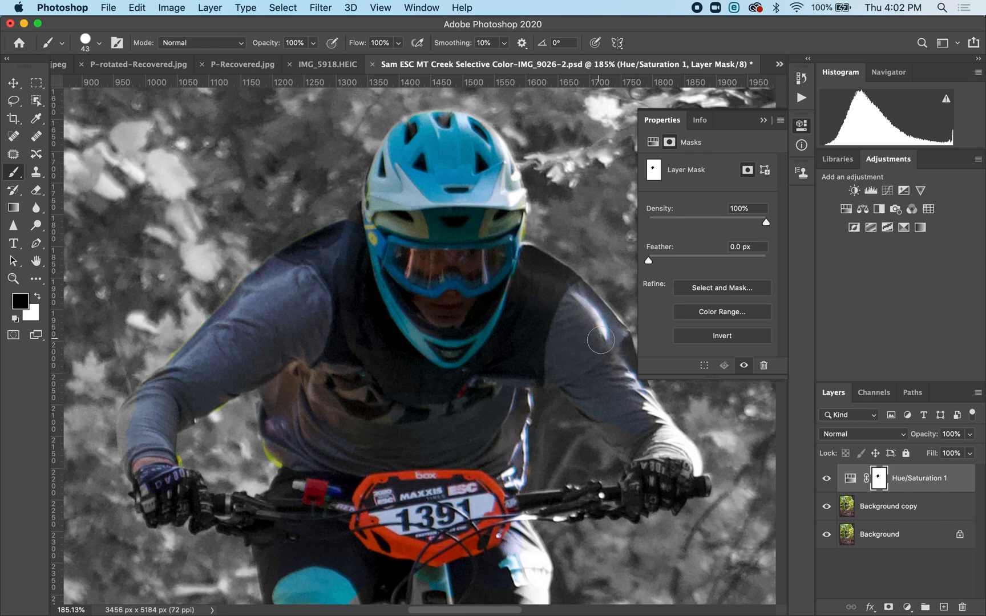
pyautogui.moveTo(615, 396); pyautogui.dragTo(669, 459)
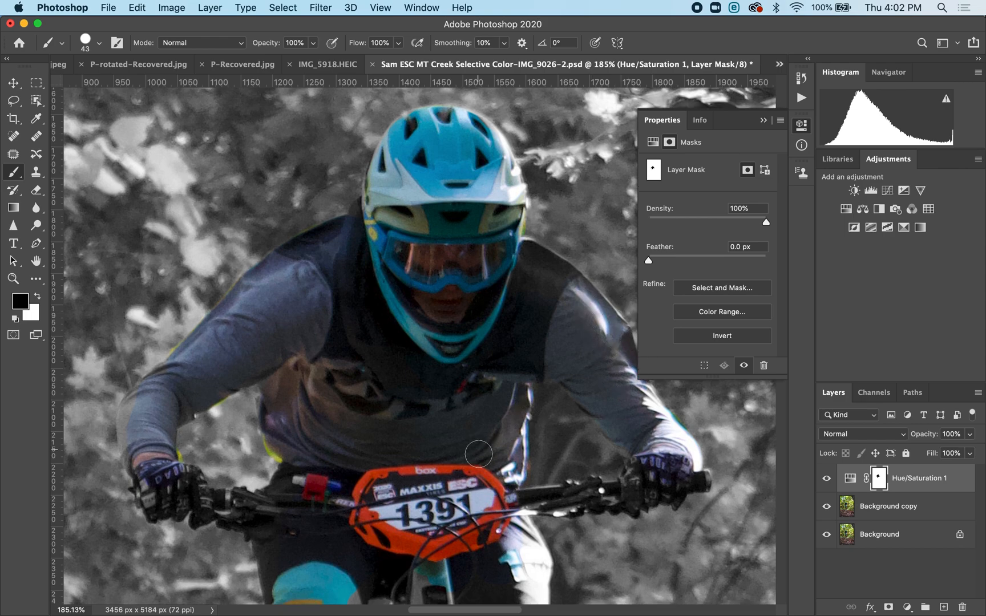
# Paint black on the mask over the bike's frame and fork, the inner knee areas, and the teal leg on the image's left
pyautogui.scroll(-5, 478, 454)
pyautogui.moveTo(480, 371)
pyautogui.mouseDown()
pyautogui.moveTo(460, 383)
pyautogui.moveTo(465, 442)
pyautogui.moveTo(434, 412)
pyautogui.moveTo(408, 346)
pyautogui.moveTo(408, 495)
pyautogui.moveTo(409, 447)
pyautogui.moveTo(401, 474)
pyautogui.moveTo(403, 511)
pyautogui.moveTo(420, 504)
pyautogui.moveTo(414, 536)
pyautogui.moveTo(401, 404)
pyautogui.moveTo(367, 499)
pyautogui.moveTo(366, 555)
pyautogui.moveTo(349, 520)
pyautogui.moveTo(346, 597)
pyautogui.mouseUp()
pyautogui.moveTo(294, 551)
pyautogui.mouseDown()
pyautogui.moveTo(282, 499)
pyautogui.moveTo(297, 425)
pyautogui.moveTo(275, 525)
pyautogui.mouseUp()
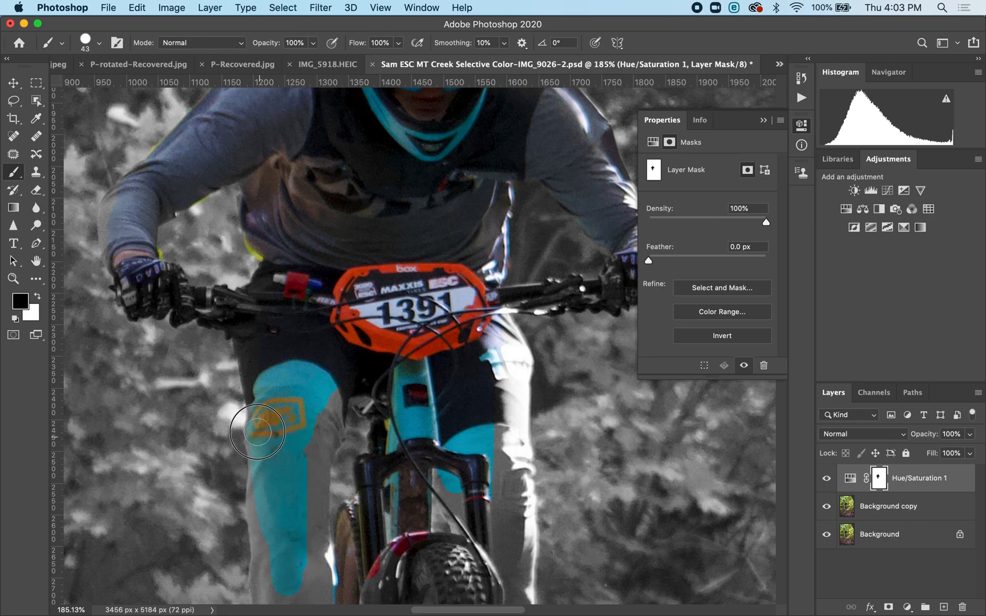
pyautogui.moveTo(261, 450); pyautogui.dragTo(265, 543)
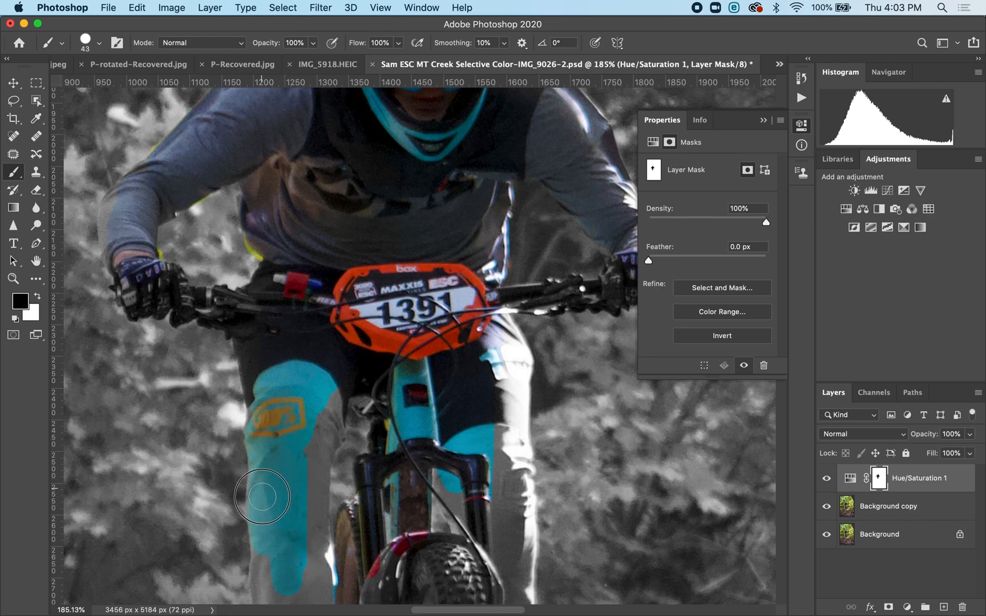
pyautogui.moveTo(317, 427); pyautogui.dragTo(320, 415)
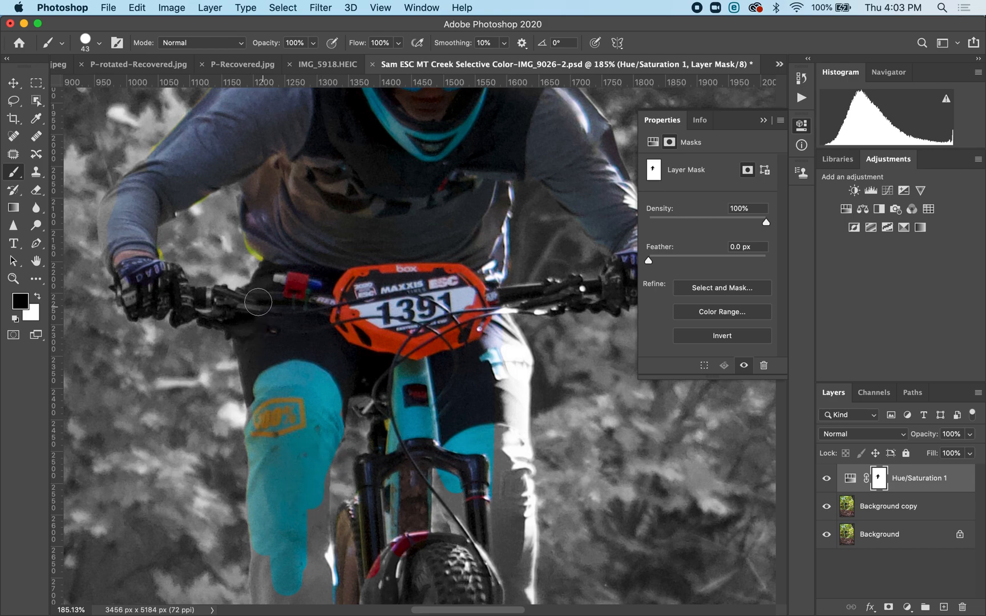
# Paint white on the mask over the yellow fringe along the jersey's lower edge at the waist
pyautogui.press('super+equal')
pyautogui.press('super+equal')
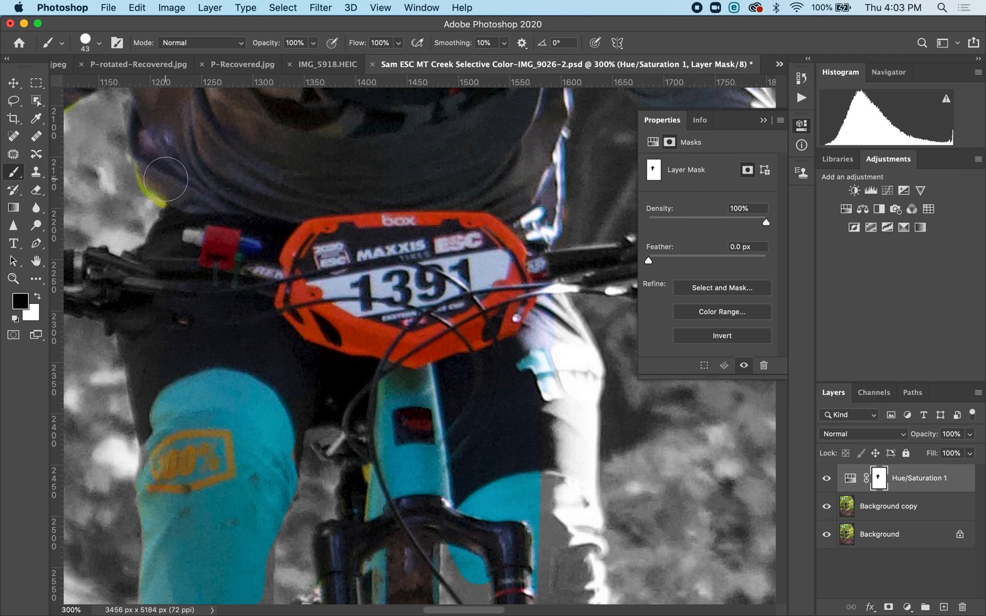
pyautogui.press('c')
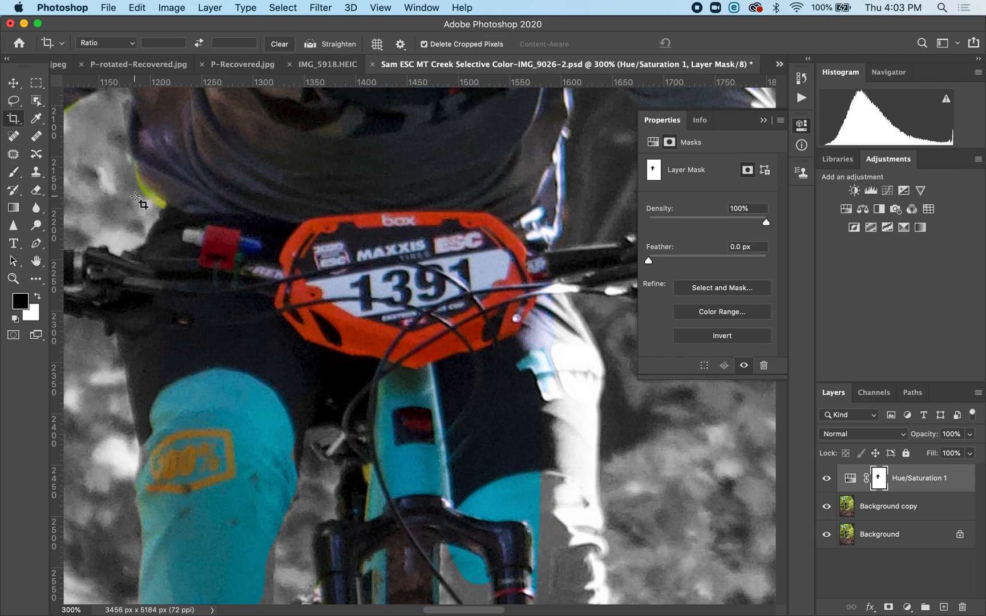
pyautogui.press('b')
pyautogui.moveTo(136, 208)
pyautogui.mouseDown()
pyautogui.moveTo(117, 179)
pyautogui.moveTo(133, 206)
pyautogui.mouseUp()
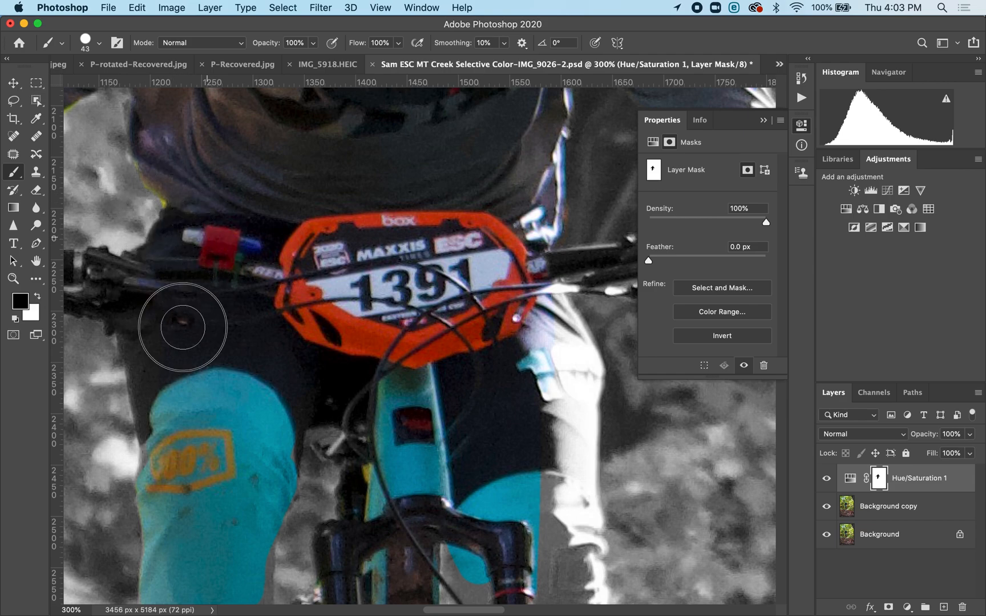
# Paint black on the mask over the lower teal leg and shoe on the image's left and the red fork leg beside them
pyautogui.scroll(-10, 188, 320)
pyautogui.moveTo(202, 225)
pyautogui.mouseDown()
pyautogui.moveTo(209, 387)
pyautogui.moveTo(180, 211)
pyautogui.moveTo(197, 378)
pyautogui.moveTo(171, 236)
pyautogui.moveTo(212, 400)
pyautogui.moveTo(203, 394)
pyautogui.moveTo(216, 509)
pyautogui.moveTo(219, 358)
pyautogui.moveTo(194, 540)
pyautogui.moveTo(239, 468)
pyautogui.moveTo(252, 523)
pyautogui.moveTo(271, 504)
pyautogui.moveTo(271, 351)
pyautogui.moveTo(271, 364)
pyautogui.moveTo(249, 234)
pyautogui.moveTo(233, 315)
pyautogui.moveTo(231, 198)
pyautogui.moveTo(263, 357)
pyautogui.moveTo(252, 227)
pyautogui.moveTo(267, 256)
pyautogui.moveTo(253, 142)
pyautogui.moveTo(253, 119)
pyautogui.moveTo(262, 182)
pyautogui.moveTo(268, 92)
pyautogui.moveTo(265, 309)
pyautogui.moveTo(263, 200)
pyautogui.moveTo(274, 302)
pyautogui.mouseUp()
pyautogui.moveTo(366, 408)
pyautogui.mouseDown()
pyautogui.moveTo(376, 222)
pyautogui.moveTo(427, 214)
pyautogui.mouseUp()
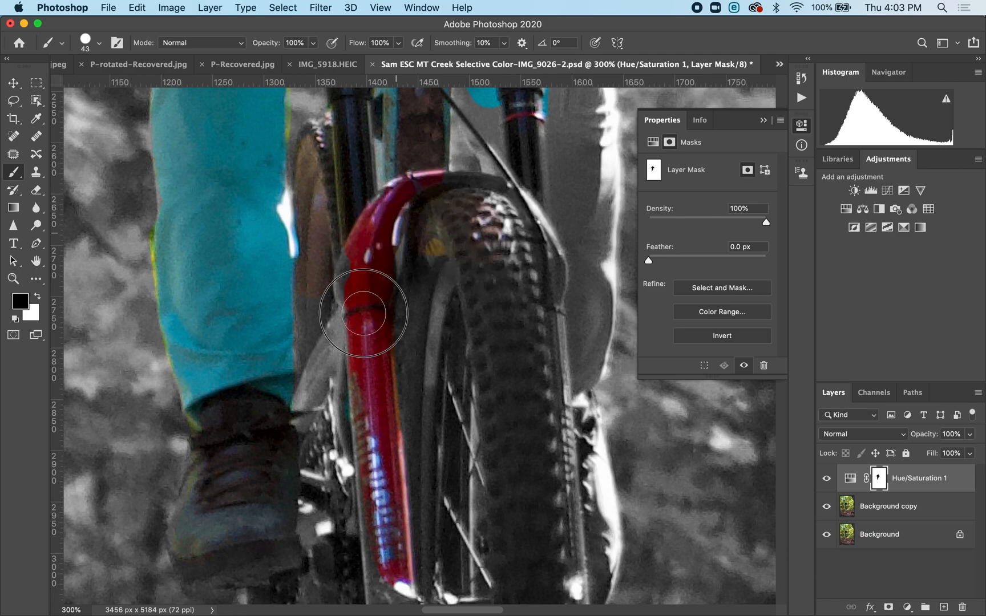
pyautogui.scroll(-5, 354, 342)
pyautogui.moveTo(347, 256)
pyautogui.mouseDown()
pyautogui.moveTo(345, 174)
pyautogui.moveTo(282, 284)
pyautogui.moveTo(363, 128)
pyautogui.mouseUp()
pyautogui.moveTo(328, 378)
pyautogui.mouseDown()
pyautogui.moveTo(357, 468)
pyautogui.moveTo(401, 443)
pyautogui.moveTo(385, 386)
pyautogui.mouseUp()
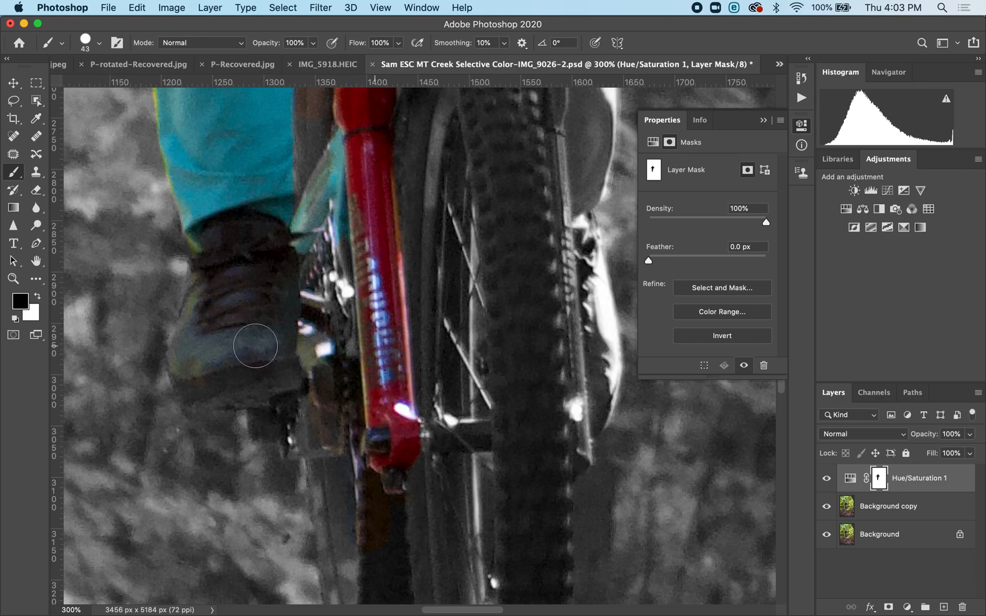
# Paint black on the mask over the pedal area, the rear wheel, and the front wheel's hub, spokes and lower tire
pyautogui.scroll(-5, 278, 326)
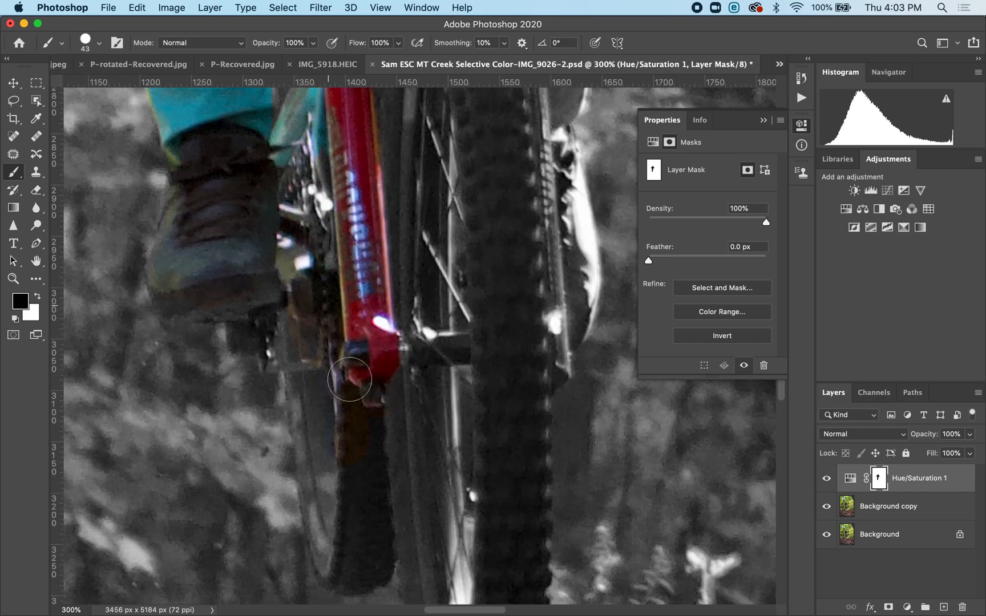
pyautogui.moveTo(308, 312)
pyautogui.mouseDown()
pyautogui.moveTo(318, 451)
pyautogui.moveTo(337, 499)
pyautogui.moveTo(364, 400)
pyautogui.moveTo(361, 501)
pyautogui.moveTo(339, 517)
pyautogui.moveTo(356, 513)
pyautogui.moveTo(315, 445)
pyautogui.moveTo(300, 387)
pyautogui.moveTo(327, 509)
pyautogui.moveTo(304, 311)
pyautogui.moveTo(277, 208)
pyautogui.moveTo(315, 376)
pyautogui.mouseUp()
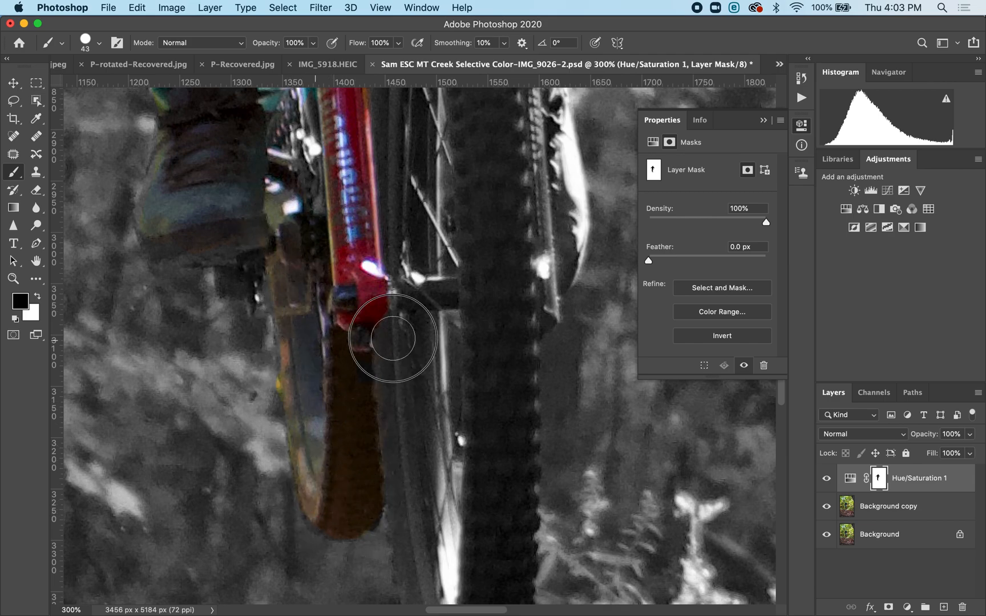
pyautogui.scroll(-5, 418, 495)
pyautogui.moveTo(427, 473)
pyautogui.mouseDown()
pyautogui.moveTo(402, 276)
pyautogui.moveTo(409, 406)
pyautogui.moveTo(462, 519)
pyautogui.moveTo(481, 331)
pyautogui.moveTo(465, 493)
pyautogui.moveTo(480, 446)
pyautogui.moveTo(492, 218)
pyautogui.moveTo(496, 417)
pyautogui.moveTo(458, 130)
pyautogui.moveTo(468, 393)
pyautogui.mouseUp()
pyautogui.scroll(4, 489, 238)
pyautogui.moveTo(462, 276)
pyautogui.mouseDown()
pyautogui.moveTo(424, 433)
pyautogui.moveTo(428, 227)
pyautogui.mouseUp()
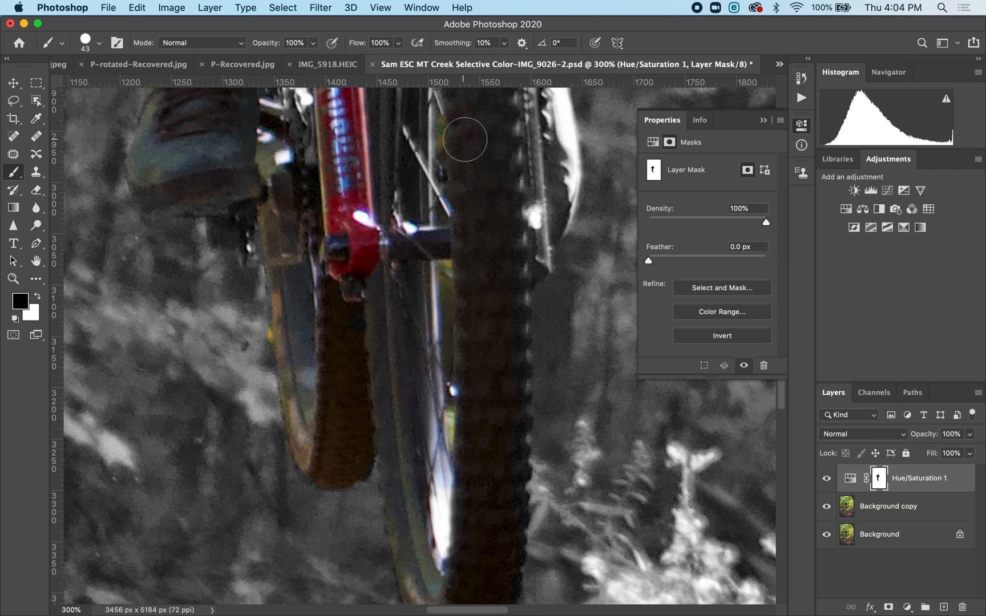
# Paint black on the mask over the upper front tire, fork leg, and teal leg and knee on the image's right
pyautogui.scroll(8, 465, 138)
pyautogui.moveTo(507, 377)
pyautogui.mouseDown()
pyautogui.moveTo(538, 327)
pyautogui.moveTo(531, 401)
pyautogui.moveTo(542, 253)
pyautogui.mouseUp()
pyautogui.scroll(6, 539, 243)
pyautogui.moveTo(512, 209)
pyautogui.mouseDown()
pyautogui.moveTo(515, 286)
pyautogui.moveTo(491, 316)
pyautogui.moveTo(495, 458)
pyautogui.moveTo(510, 521)
pyautogui.moveTo(506, 495)
pyautogui.mouseUp()
pyautogui.moveTo(460, 376)
pyautogui.mouseDown()
pyautogui.moveTo(463, 568)
pyautogui.moveTo(440, 358)
pyautogui.moveTo(441, 532)
pyautogui.moveTo(403, 389)
pyautogui.moveTo(387, 372)
pyautogui.moveTo(394, 398)
pyautogui.mouseUp()
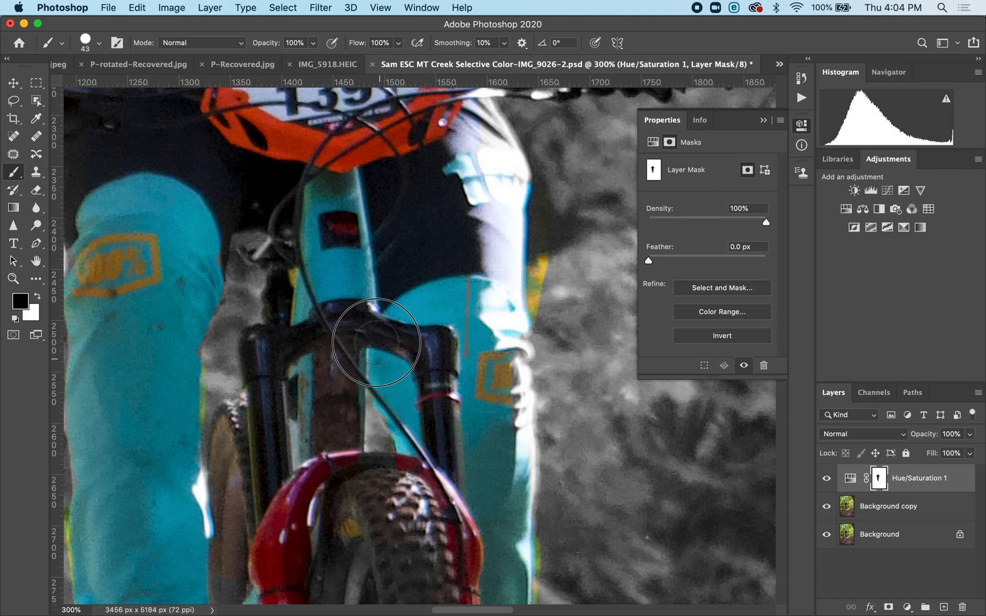
# Paint white on the mask over the yellow fringe along the outer edge of the leg on the image's right
pyautogui.moveTo(477, 154); pyautogui.dragTo(498, 257)
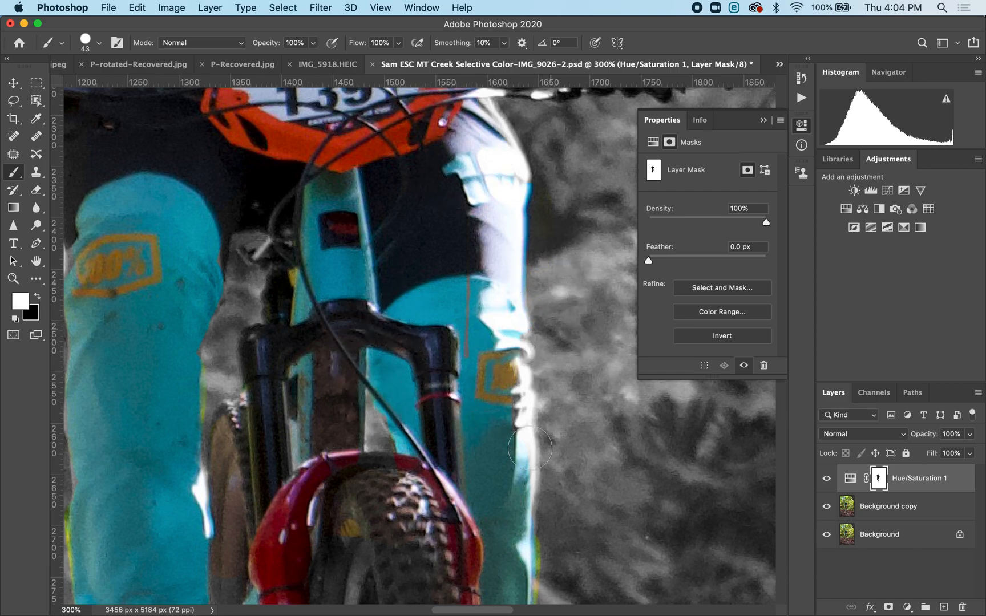
pyautogui.scroll(-5, 530, 448)
pyautogui.moveTo(558, 382)
pyautogui.mouseDown()
pyautogui.moveTo(539, 444)
pyautogui.moveTo(525, 523)
pyautogui.mouseUp()
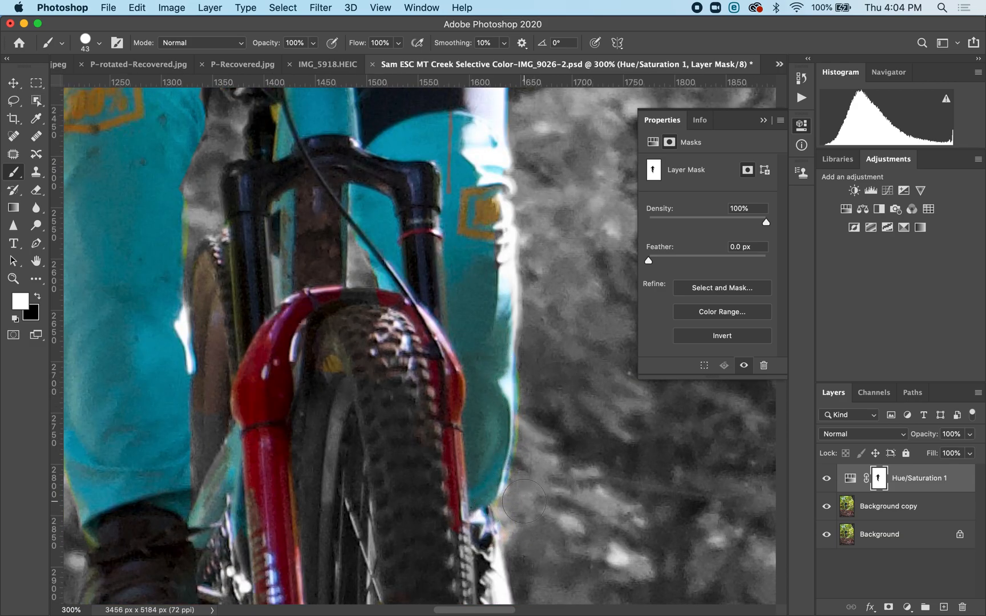
# Check the mask edges from the wheels up to the helmet, and review the whole rider at 66.67% zoom
pyautogui.scroll(-10, 523, 537)
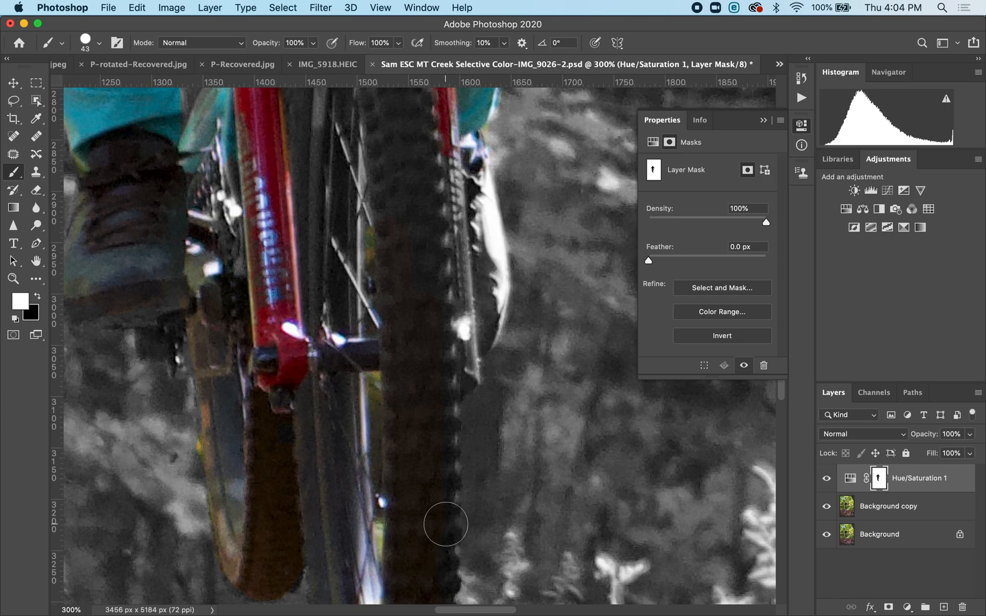
pyautogui.scroll(-5, 445, 524)
pyautogui.scroll(20, 340, 409)
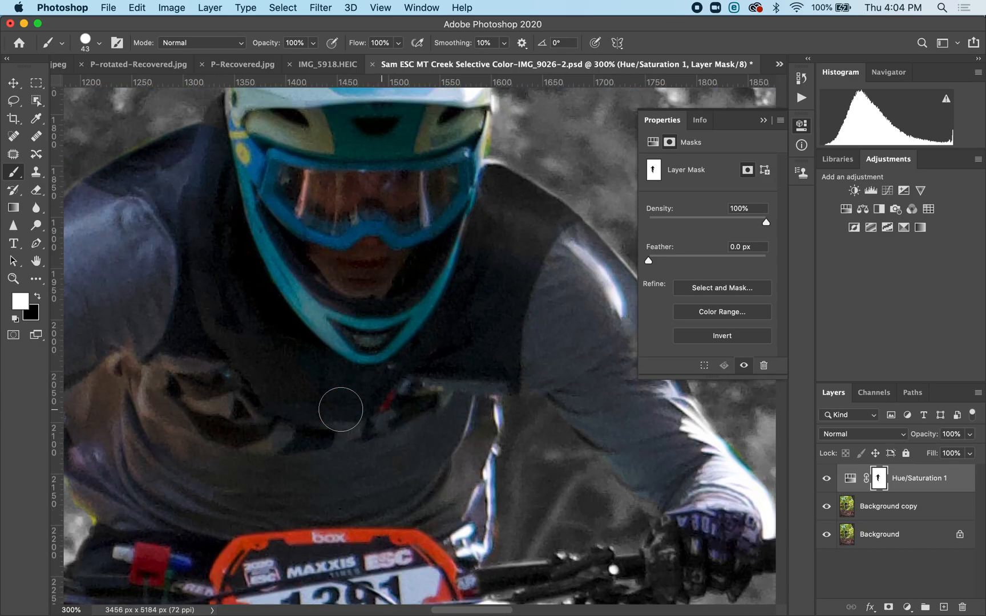
pyautogui.scroll(5, 411, 293)
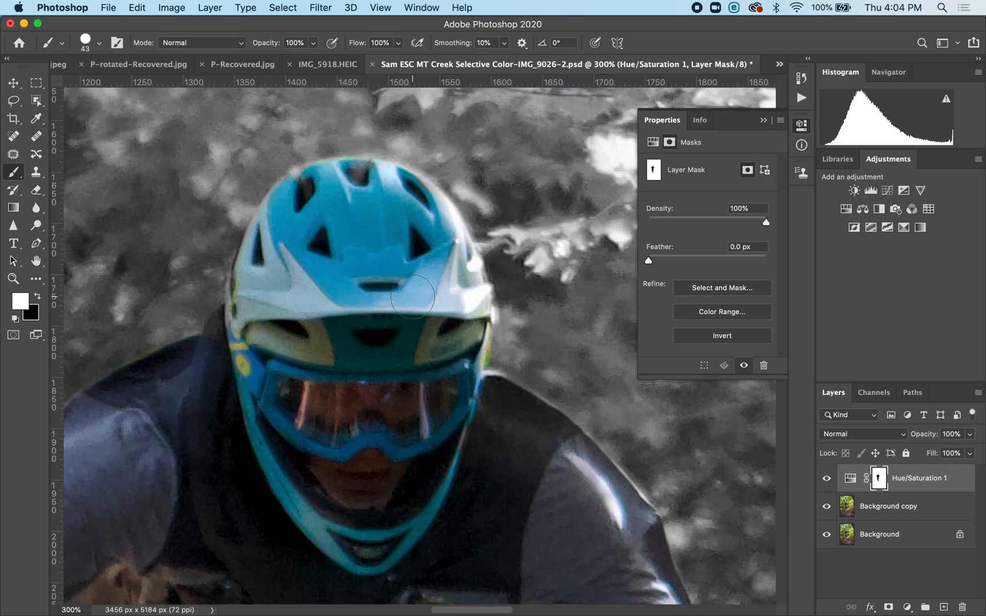
pyautogui.moveTo(361, 214)
pyautogui.mouseDown()
pyautogui.moveTo(392, 191)
pyautogui.moveTo(365, 180)
pyautogui.moveTo(423, 205)
pyautogui.moveTo(465, 325)
pyautogui.moveTo(456, 337)
pyautogui.moveTo(371, 344)
pyautogui.moveTo(341, 331)
pyautogui.moveTo(321, 259)
pyautogui.moveTo(280, 351)
pyautogui.moveTo(325, 269)
pyautogui.moveTo(354, 279)
pyautogui.mouseUp()
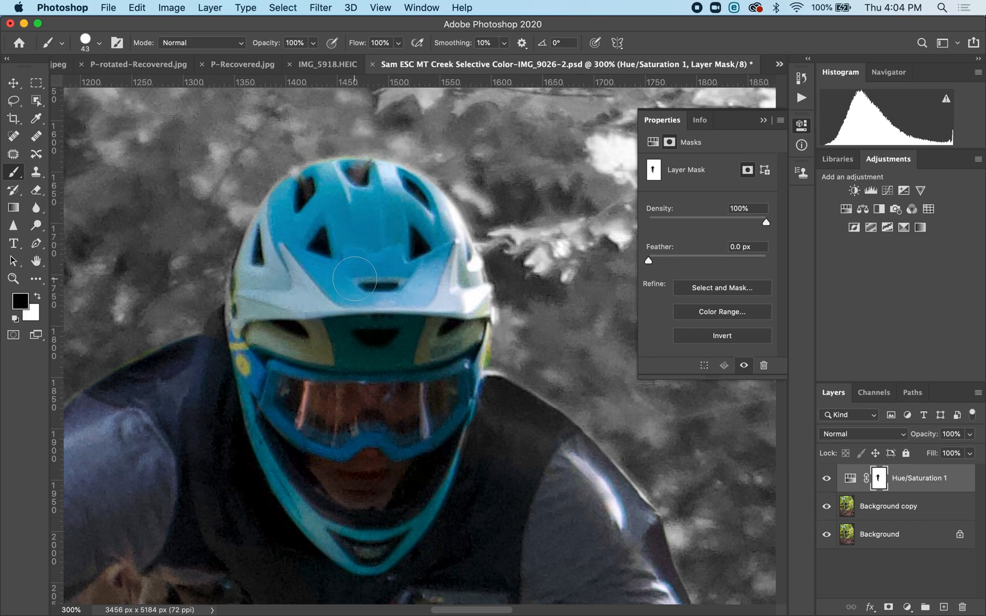
pyautogui.press('super+minus')
pyautogui.press('super+minus')
pyautogui.press('super+minus')
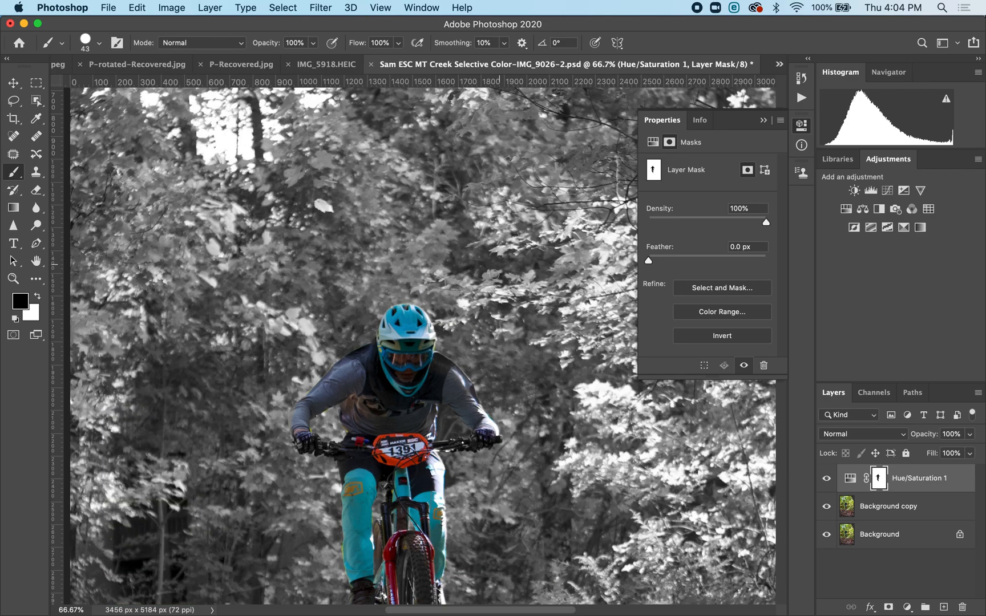
pyautogui.scroll(-5, 396, 430)
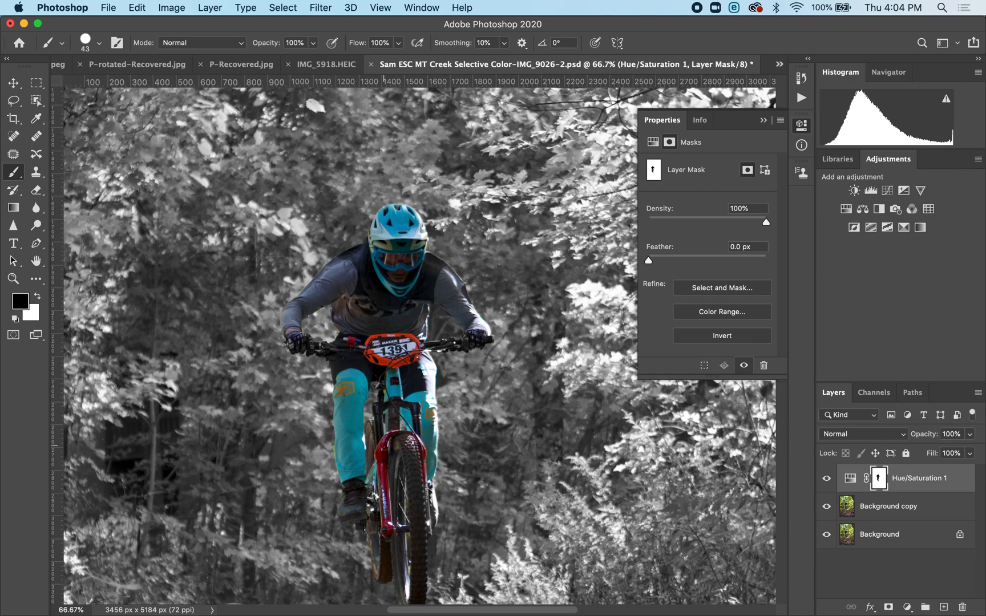
pyautogui.scroll(-3, 384, 445)
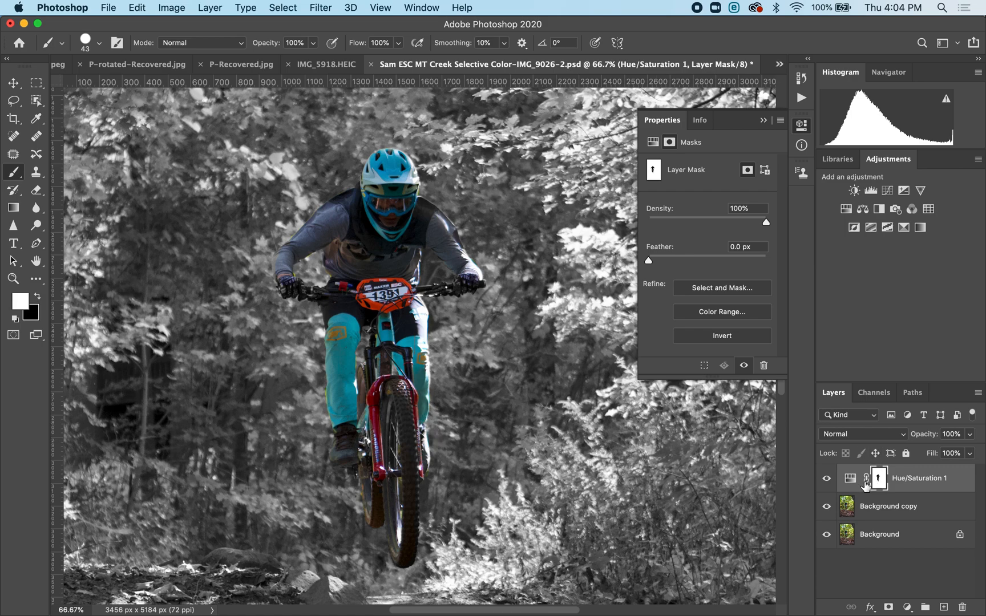
# Set the Hue/Saturation layer's saturation to -63 and view the whole photo at 33.33%
pyautogui.click(850, 479)
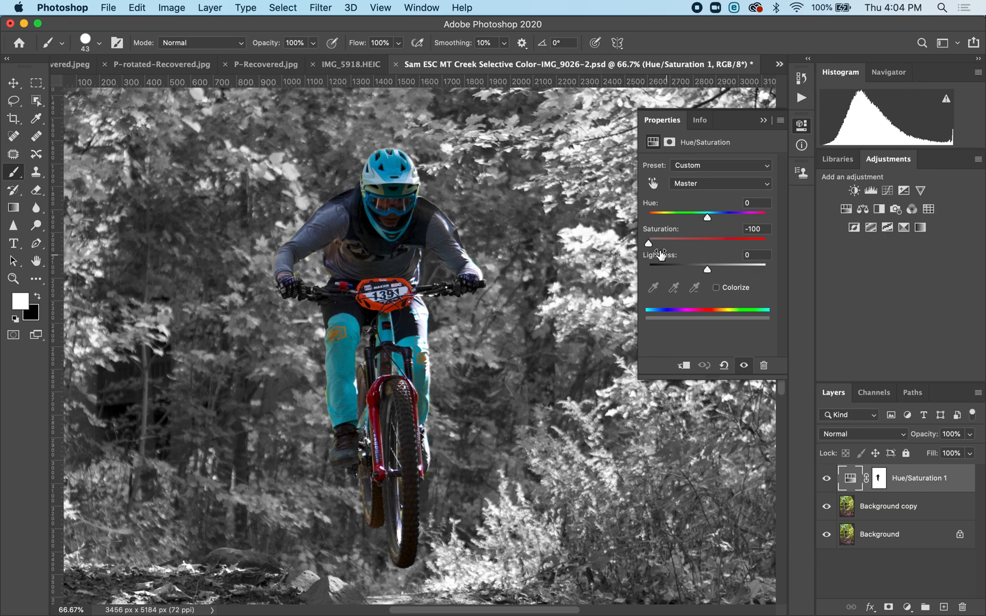
pyautogui.moveTo(650, 247); pyautogui.dragTo(673, 246)
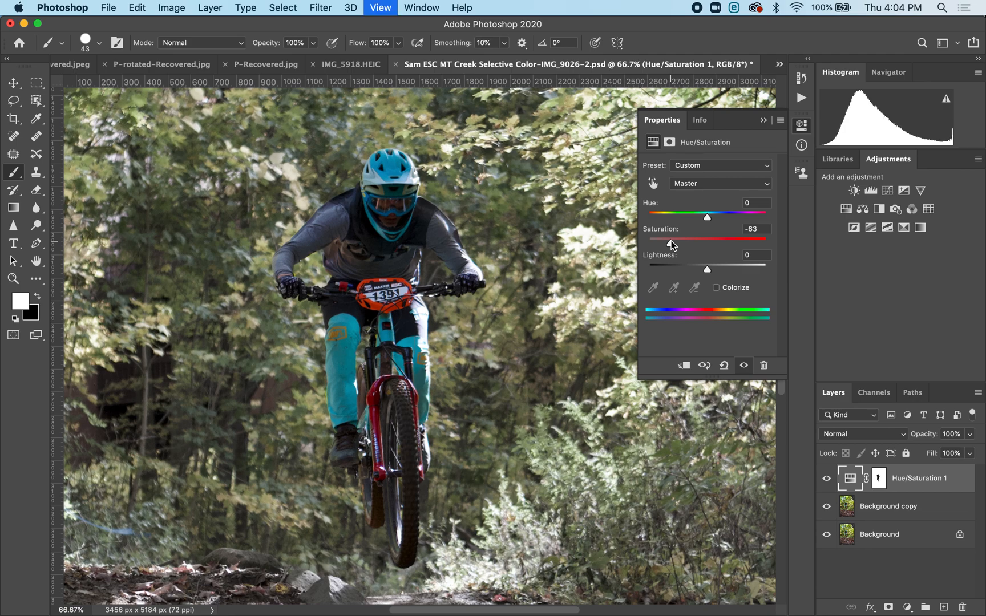
pyautogui.press('super+minus')
pyautogui.press('super+minus')
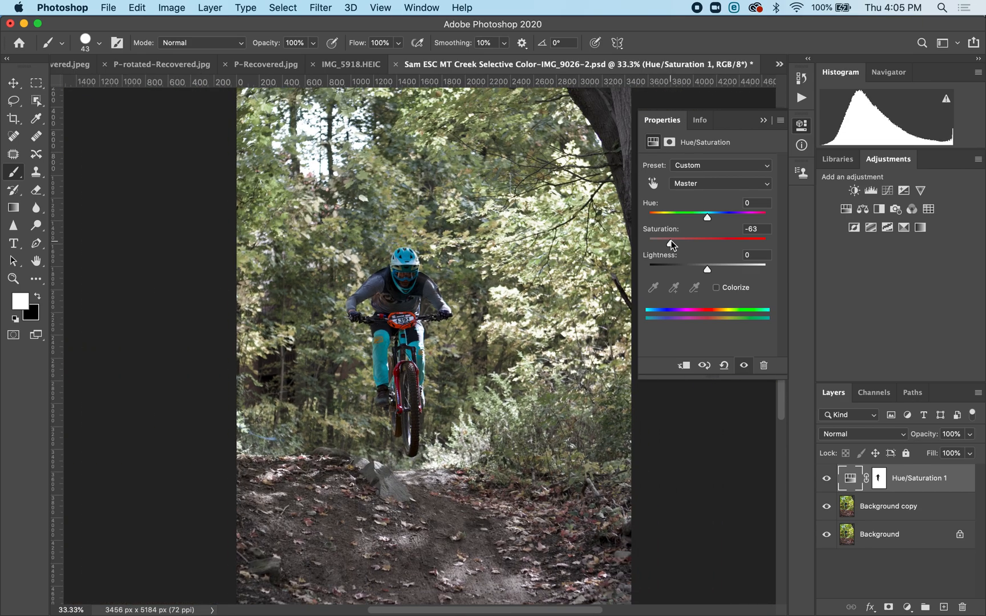
# Try the Colorize option on the Hue/Saturation layer with a hue of 38, and turn it off again
pyautogui.click(715, 288)
pyautogui.moveTo(649, 217)
pyautogui.mouseDown()
pyautogui.moveTo(734, 215)
pyautogui.moveTo(661, 217)
pyautogui.mouseUp()
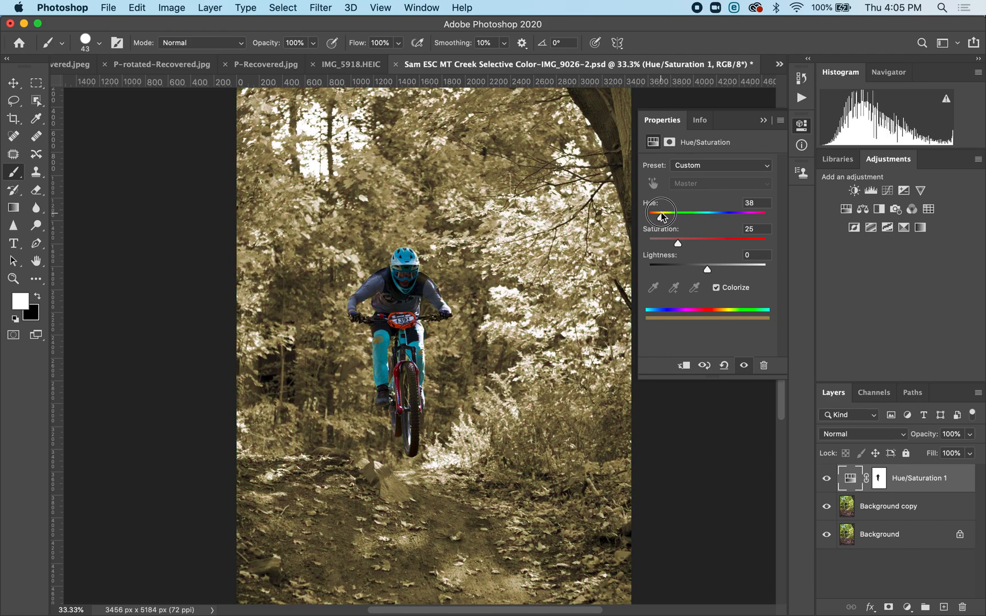
pyautogui.click(717, 287)
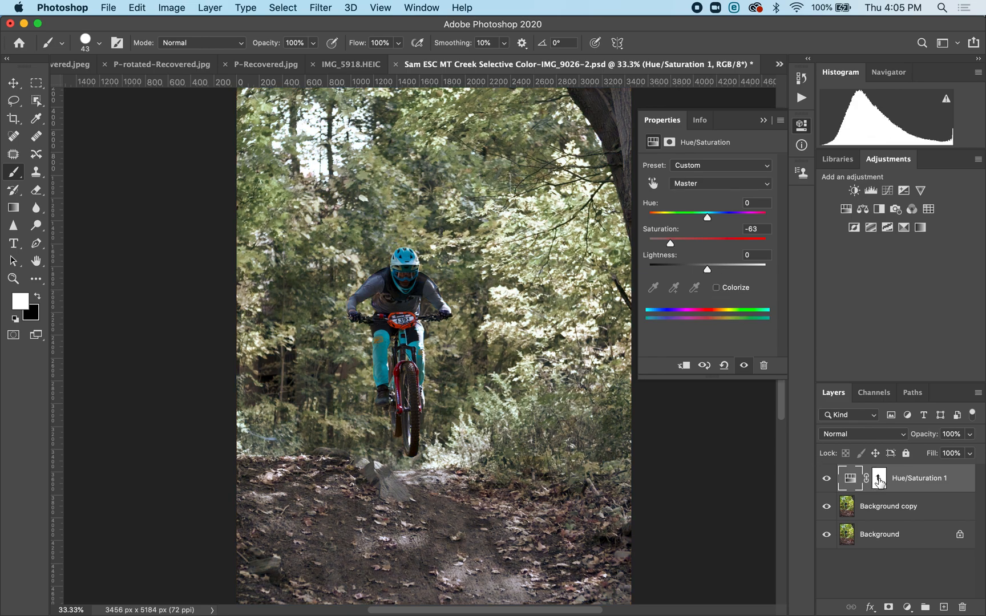
# Load the Hue/Saturation layer's mask as a selection and add a Curves adjustment layer masked by it
pyautogui.click(879, 482)
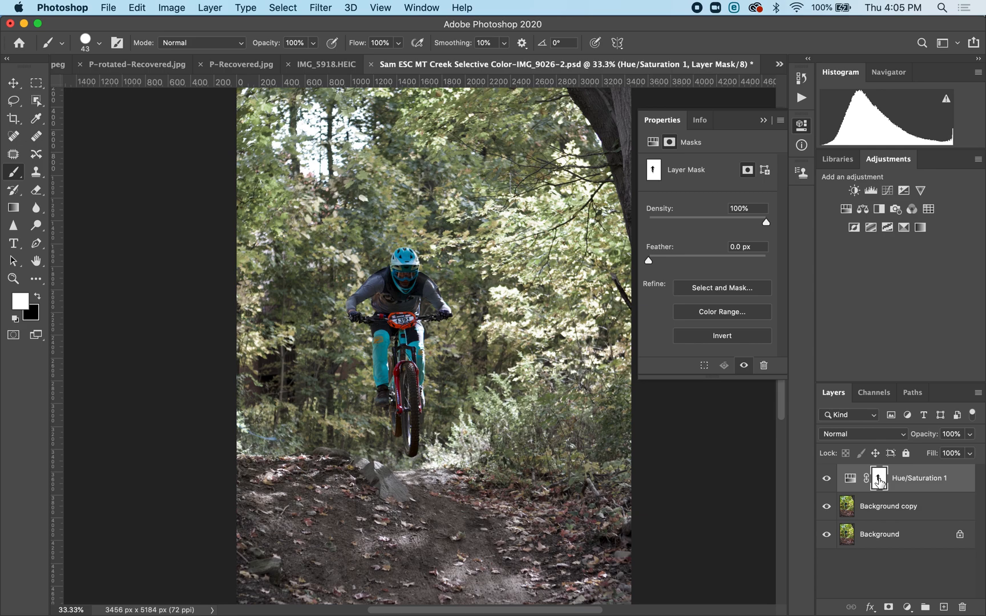
pyautogui.keyDown('super'); pyautogui.click(879, 482); pyautogui.keyUp('super')
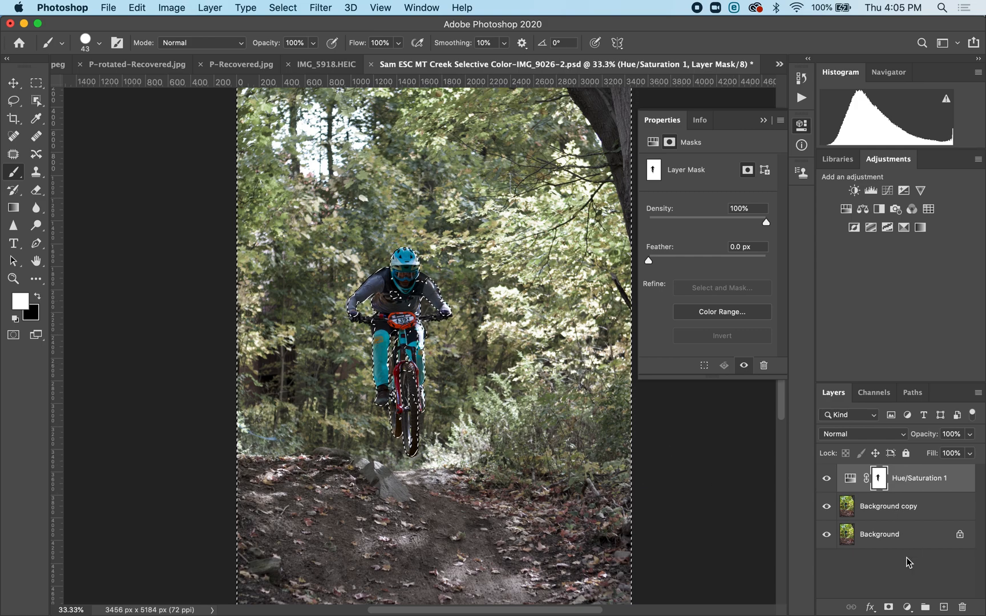
pyautogui.click(907, 606)
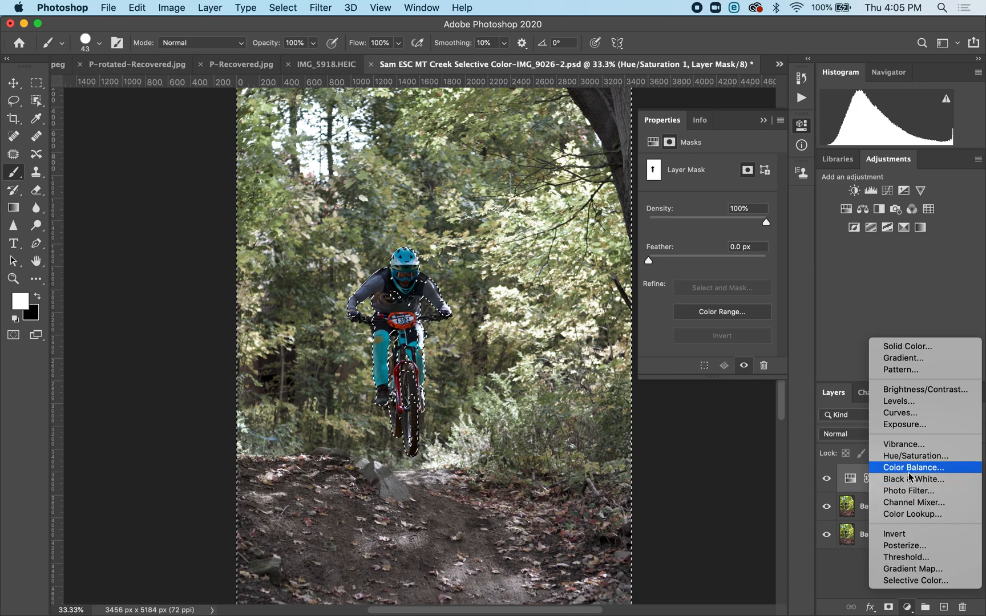
pyautogui.click(917, 415)
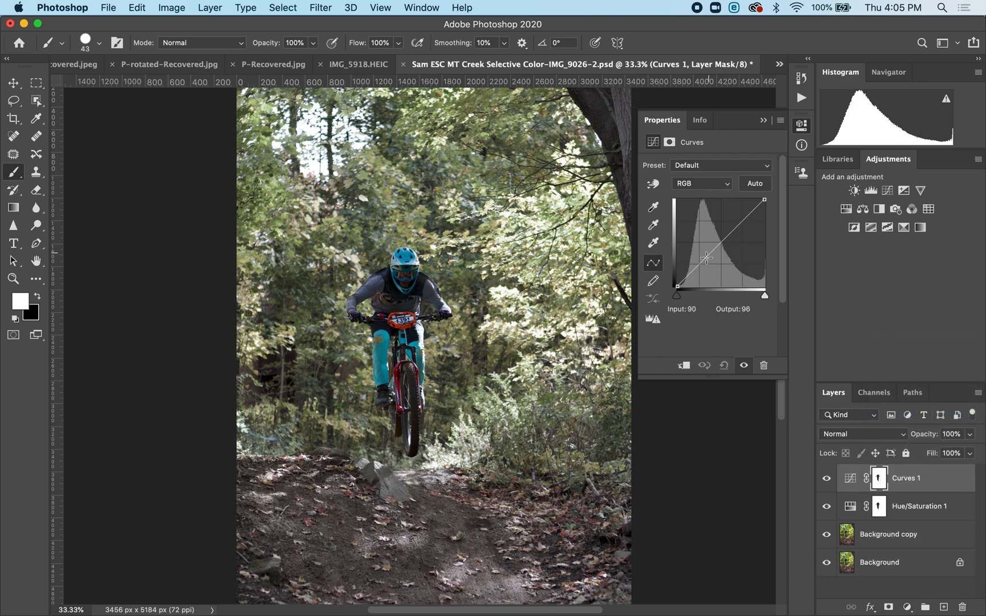
# Shape the RGB curve into a gentle S with points at input 68, output 56 and input 159, output 185
pyautogui.moveTo(693, 267); pyautogui.dragTo(694, 256)
pyautogui.moveTo(736, 215); pyautogui.dragTo(740, 232)
pyautogui.moveTo(694, 258); pyautogui.dragTo(707, 267)
pyautogui.moveTo(740, 232); pyautogui.dragTo(730, 219)
pyautogui.click(706, 269)
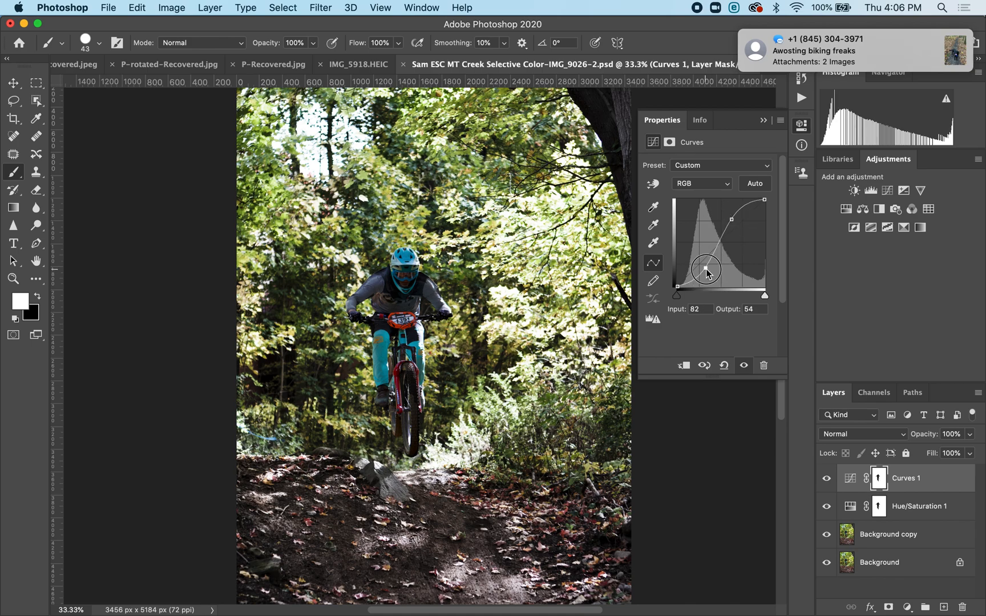
pyautogui.moveTo(730, 219); pyautogui.dragTo(731, 215)
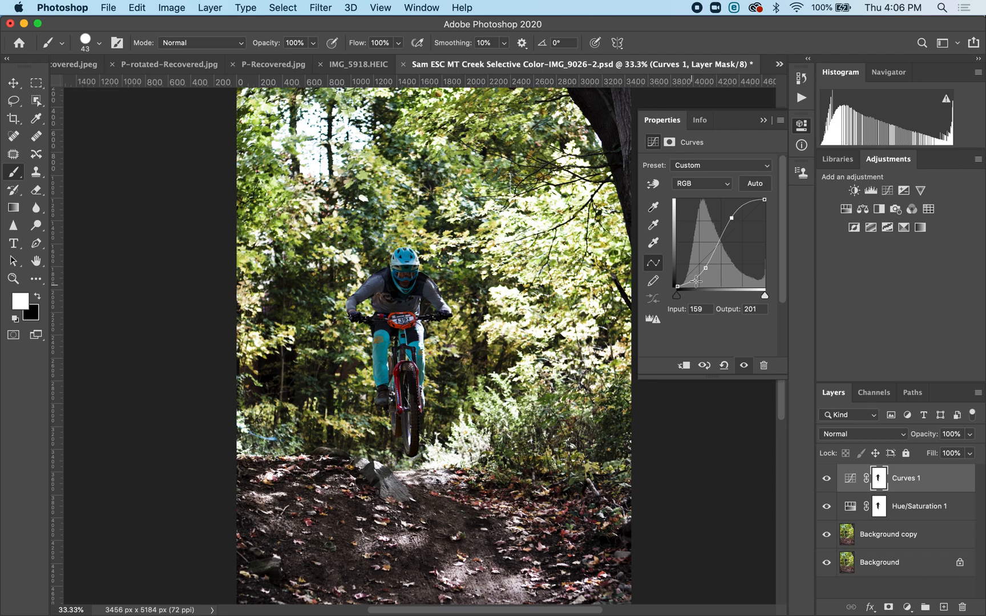
pyautogui.moveTo(704, 269); pyautogui.dragTo(698, 268)
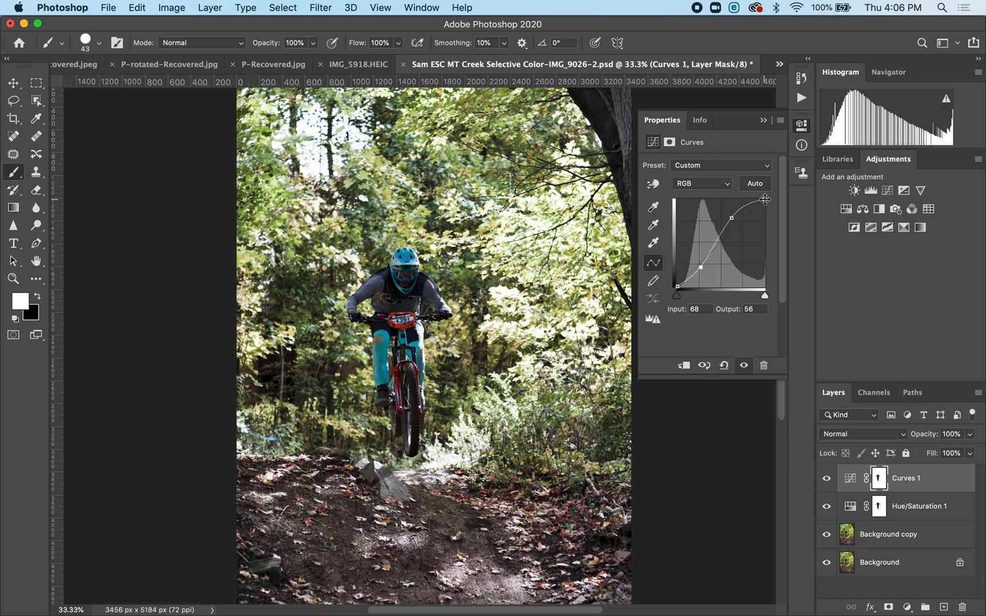
pyautogui.moveTo(736, 216); pyautogui.dragTo(734, 222)
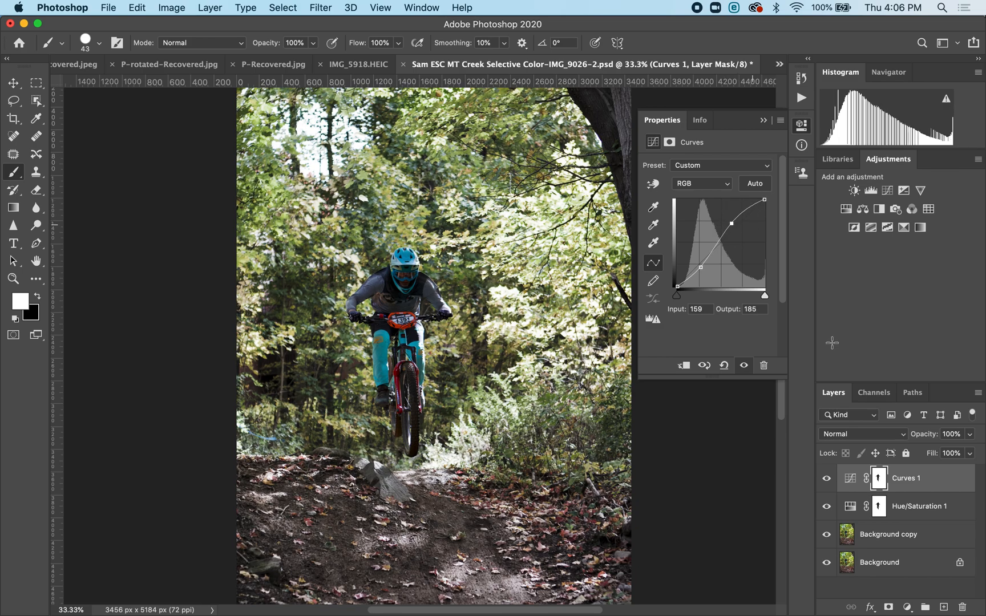
# Load the rider mask as a selection once more, and deselect it
pyautogui.keyDown('super'); pyautogui.click(878, 509); pyautogui.keyUp('super')
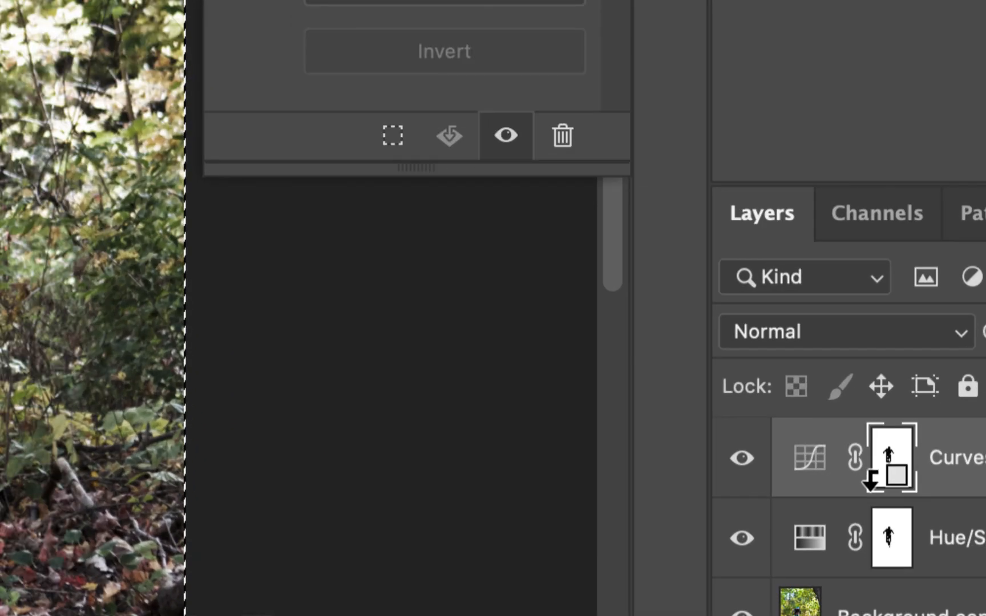
pyautogui.moveTo(907, 456); pyautogui.dragTo(883, 483)
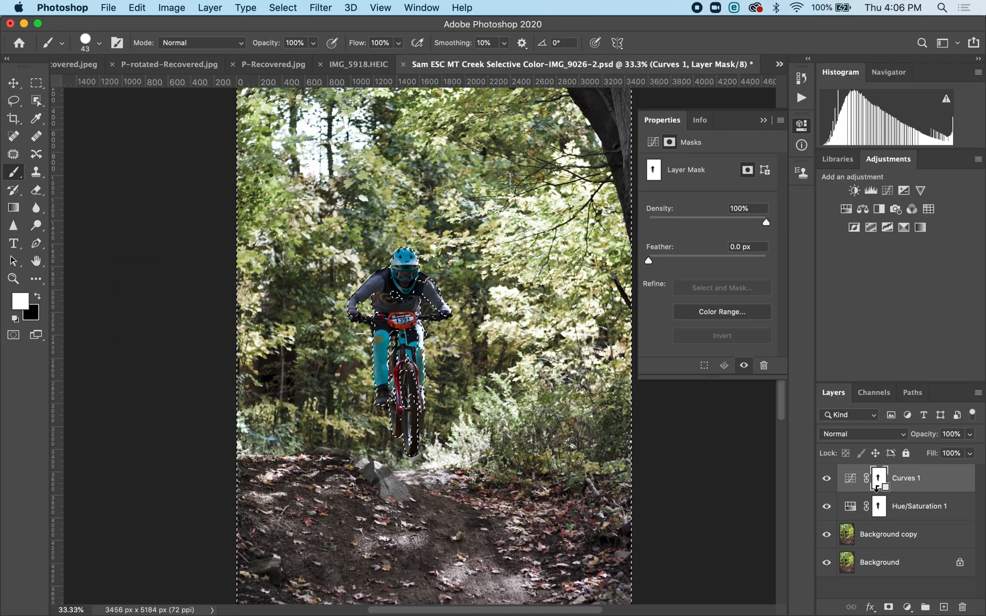
pyautogui.press('super+d')
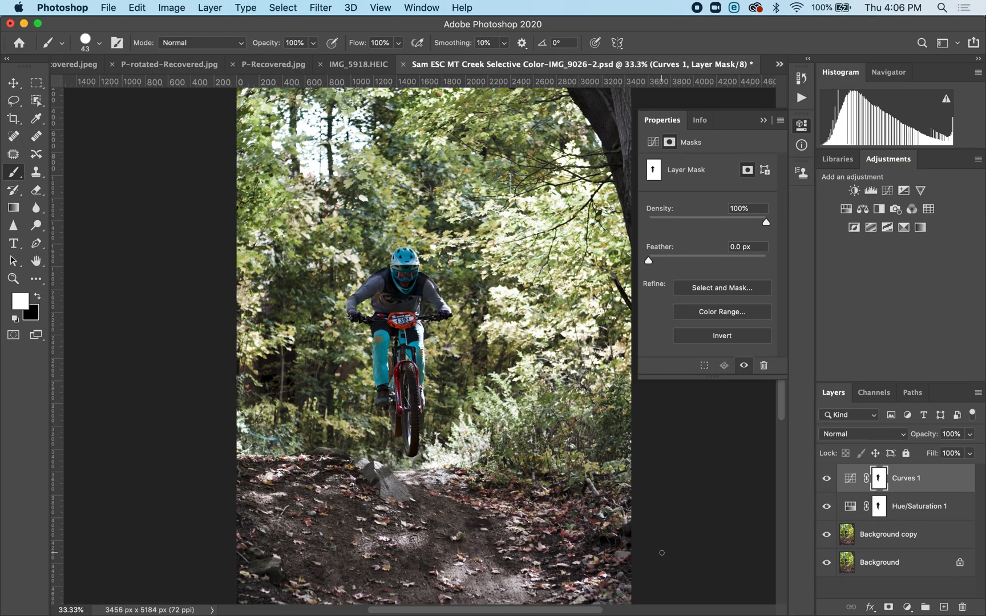
# Compare the photo with and without the Curves adjustment by toggling that layer's visibility
pyautogui.click(826, 479)
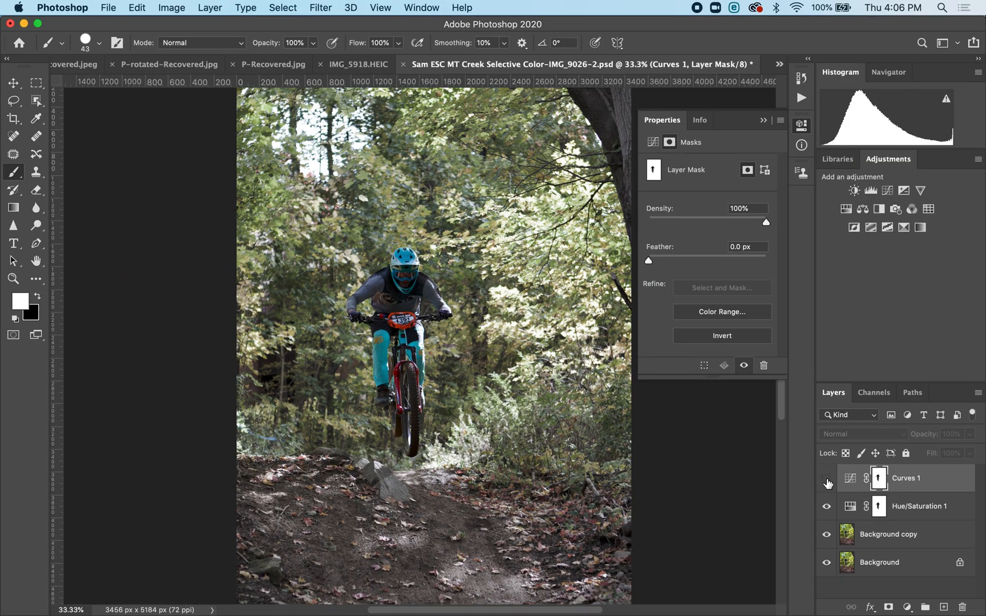
pyautogui.click(827, 479)
pyautogui.click(826, 480)
pyautogui.click(827, 479)
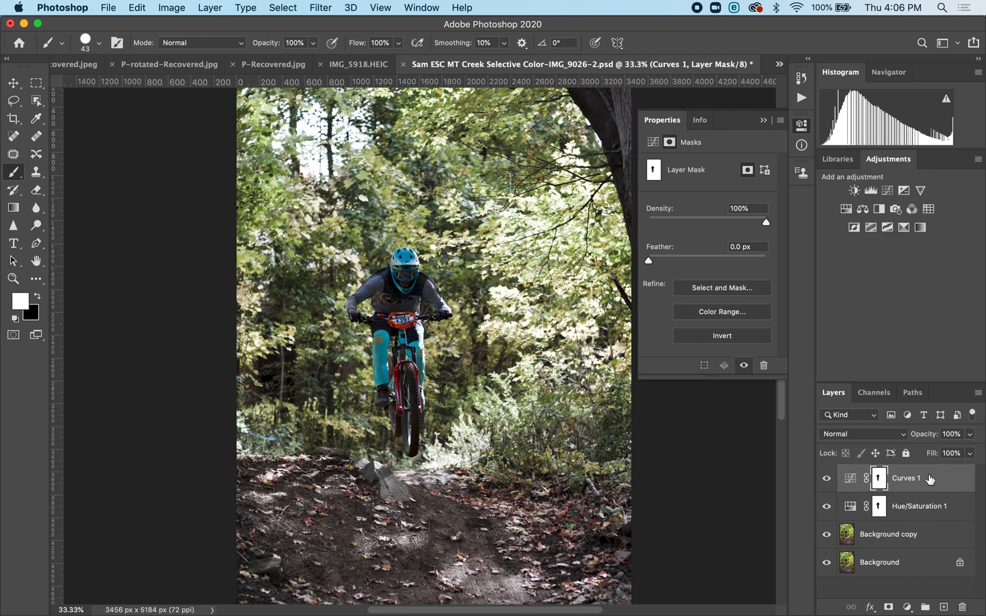
# Fine-tune the RGB curve's points to input 68, output 60 and input 157, output 187
pyautogui.click(859, 474)
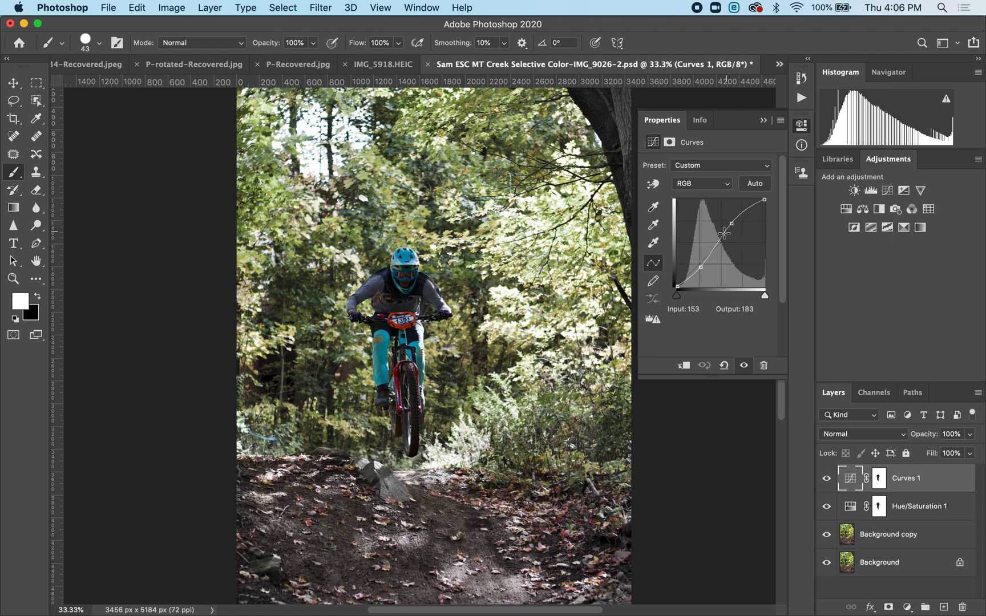
pyautogui.moveTo(701, 267); pyautogui.dragTo(700, 266)
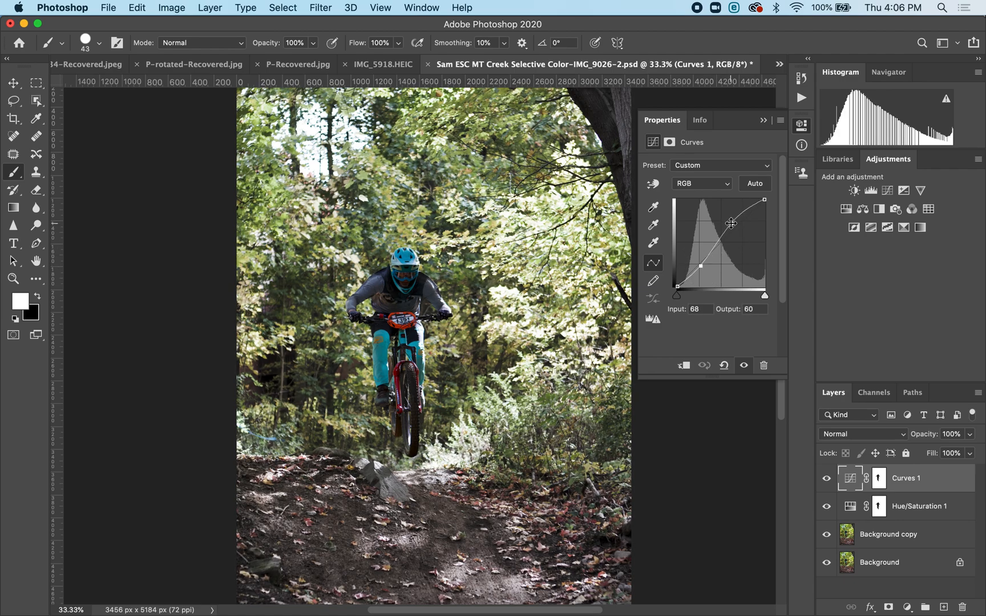
pyautogui.click(730, 222)
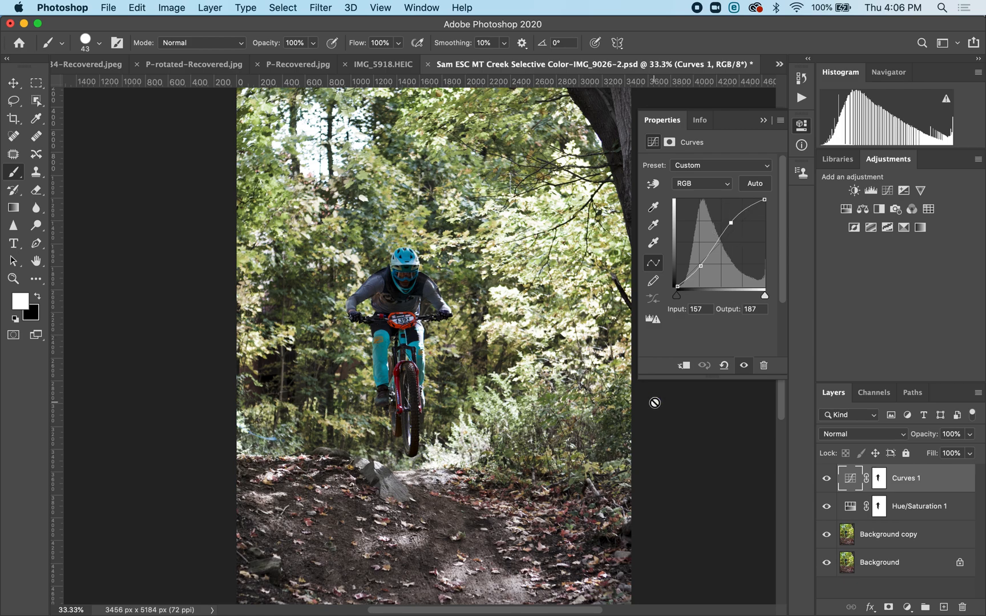
# Lower the Hue/Saturation layer's saturation to -78
pyautogui.click(847, 510)
pyautogui.moveTo(667, 245); pyautogui.dragTo(662, 246)
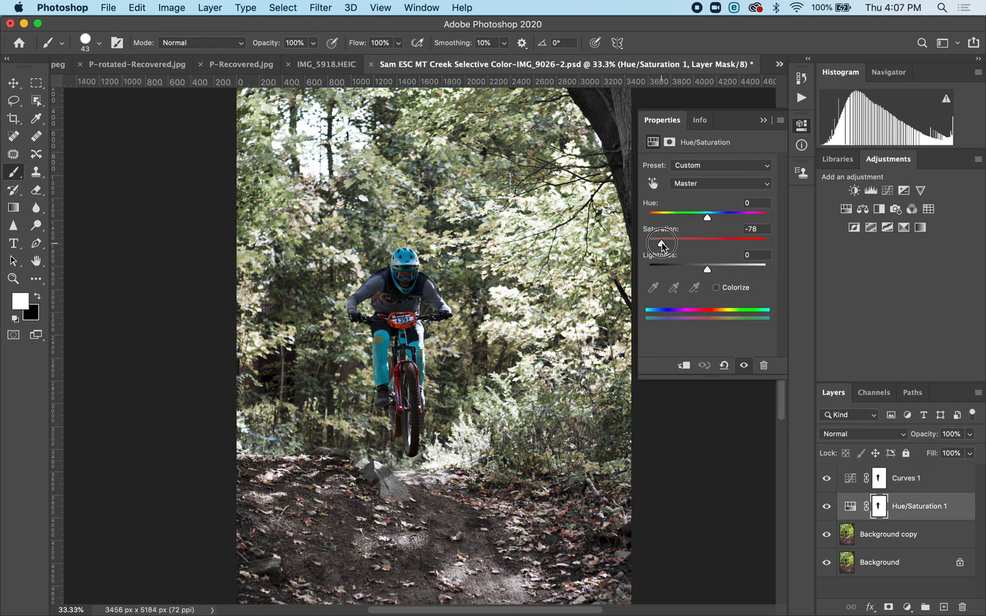